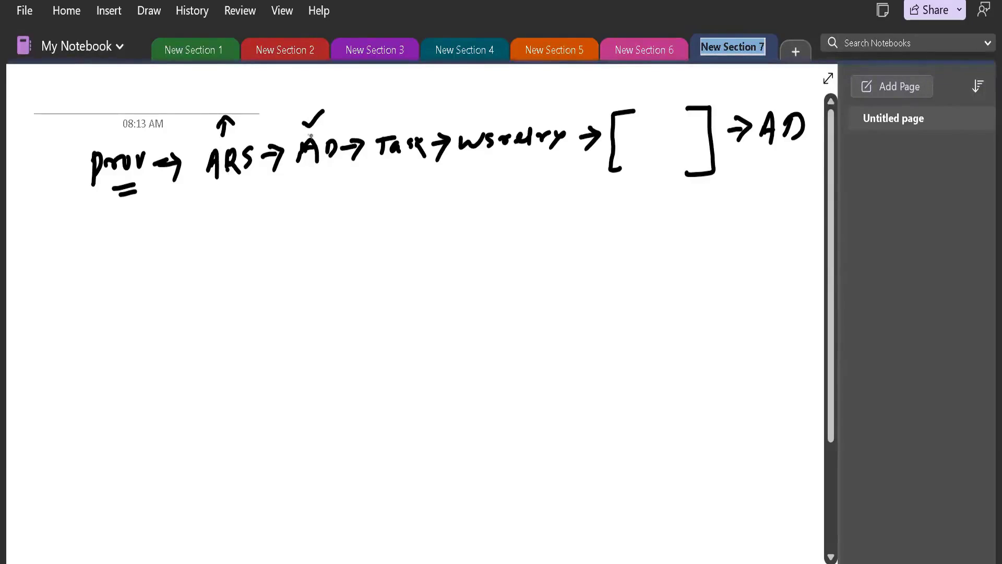
# Draw a downward arrow beneath the first AD in the flow and handwrite "Endpoint" below it.
pyautogui.moveTo(306, 163)
pyautogui.mouseDown()
pyautogui.moveTo(305, 182)
pyautogui.moveTo(311, 177)
pyautogui.moveTo(290, 221)
pyautogui.moveTo(310, 209)
pyautogui.mouseUp()
pyautogui.moveTo(321, 198)
pyautogui.mouseDown()
pyautogui.moveTo(319, 219)
pyautogui.moveTo(321, 196)
pyautogui.mouseUp()
pyautogui.moveTo(326, 203)
pyautogui.mouseDown()
pyautogui.moveTo(328, 223)
pyautogui.moveTo(336, 208)
pyautogui.mouseUp()
pyautogui.moveTo(344, 203)
pyautogui.mouseDown()
pyautogui.moveTo(339, 211)
pyautogui.moveTo(355, 210)
pyautogui.mouseUp()
pyautogui.moveTo(360, 201); pyautogui.dragTo(359, 208)
pyautogui.moveTo(364, 210); pyautogui.dragTo(372, 205)
pyautogui.moveTo(374, 189)
pyautogui.mouseDown()
pyautogui.moveTo(374, 215)
pyautogui.moveTo(377, 204)
pyautogui.mouseUp()
pyautogui.click(358, 193)
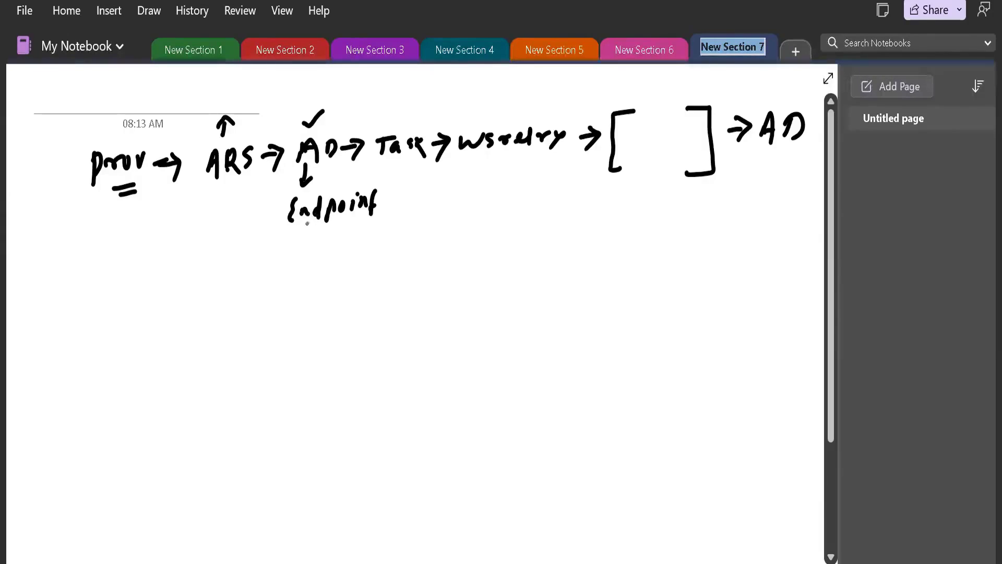
# Extend the hierarchy below Endpoint with arrows to the handwritten words "Security system" and "Connection".
pyautogui.moveTo(306, 225); pyautogui.dragTo(316, 250)
pyautogui.moveTo(315, 239)
pyautogui.mouseDown()
pyautogui.moveTo(323, 247)
pyautogui.moveTo(314, 262)
pyautogui.moveTo(381, 239)
pyautogui.moveTo(386, 261)
pyautogui.moveTo(381, 241)
pyautogui.mouseUp()
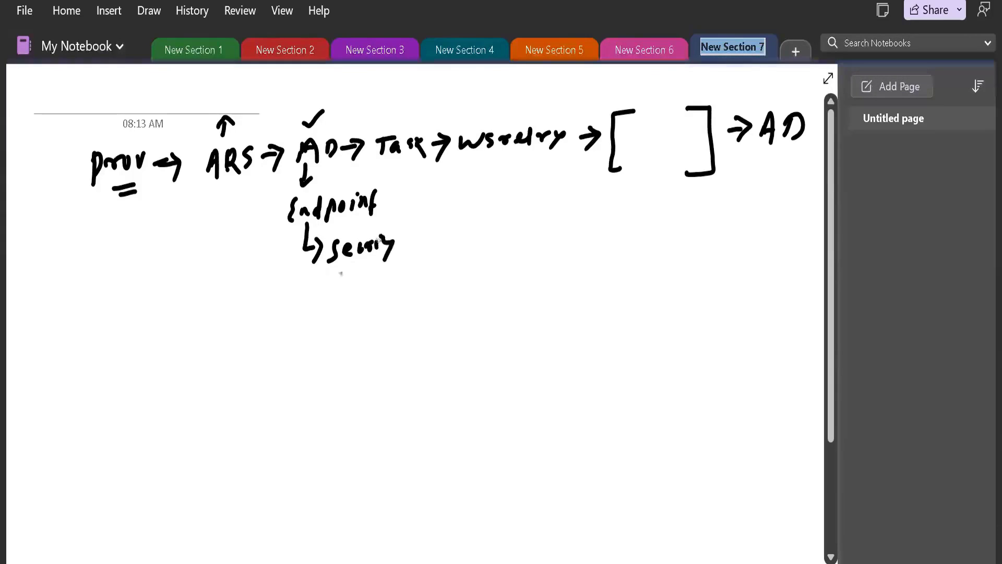
pyautogui.moveTo(346, 271)
pyautogui.mouseDown()
pyautogui.moveTo(337, 285)
pyautogui.moveTo(350, 282)
pyautogui.mouseUp()
pyautogui.moveTo(356, 275)
pyautogui.mouseDown()
pyautogui.moveTo(344, 295)
pyautogui.moveTo(399, 285)
pyautogui.mouseUp()
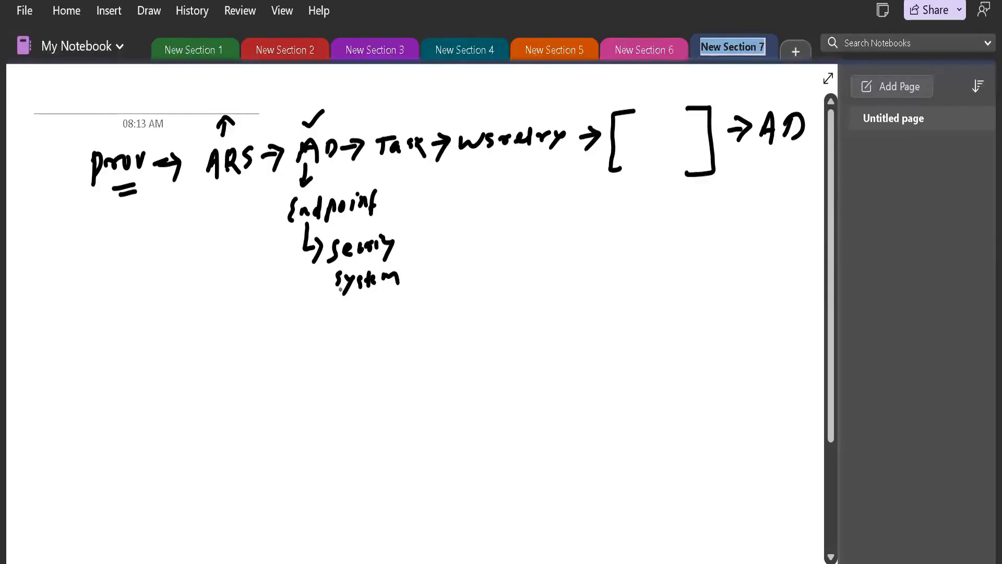
pyautogui.moveTo(340, 293)
pyautogui.mouseDown()
pyautogui.moveTo(349, 323)
pyautogui.moveTo(408, 312)
pyautogui.moveTo(436, 318)
pyautogui.moveTo(418, 312)
pyautogui.mouseUp()
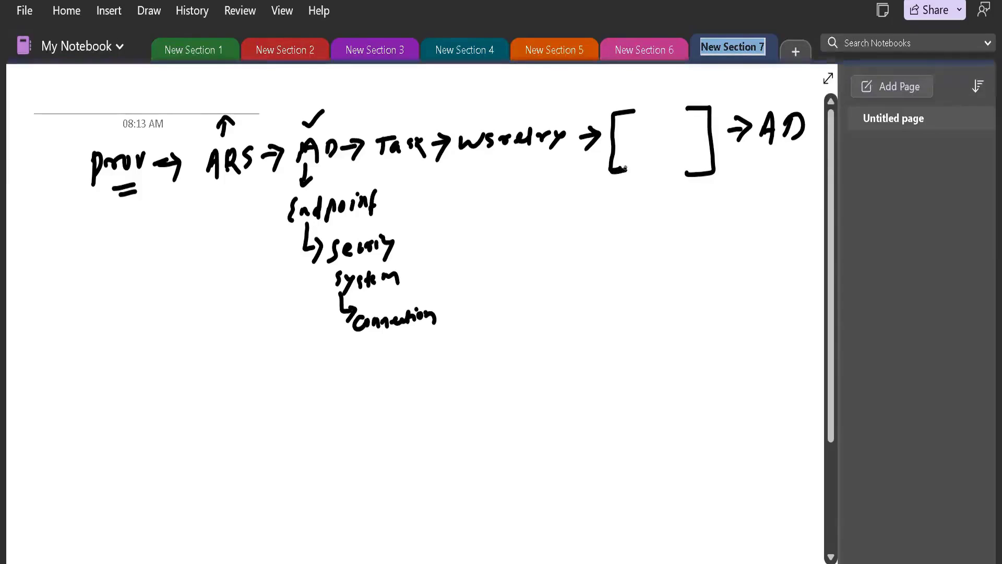
# Put a checkmark inside the bracketed stage and add an upward arrow beside the first AD leading to a handwritten "user".
pyautogui.moveTo(662, 123); pyautogui.dragTo(677, 117)
pyautogui.moveTo(289, 144)
pyautogui.mouseDown()
pyautogui.moveTo(285, 113)
pyautogui.moveTo(294, 124)
pyautogui.mouseUp()
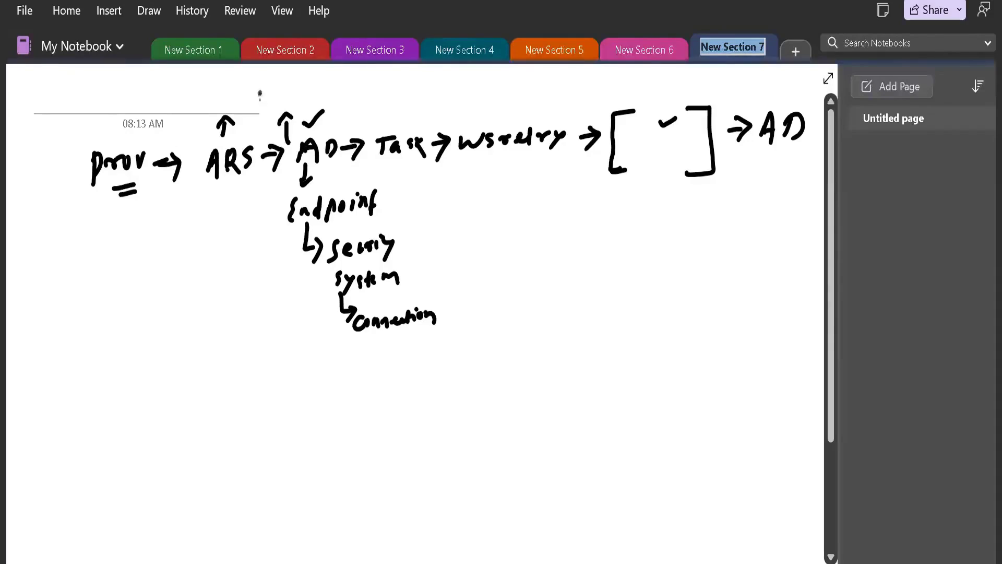
pyautogui.moveTo(258, 90)
pyautogui.mouseDown()
pyautogui.moveTo(283, 101)
pyautogui.moveTo(308, 77)
pyautogui.mouseUp()
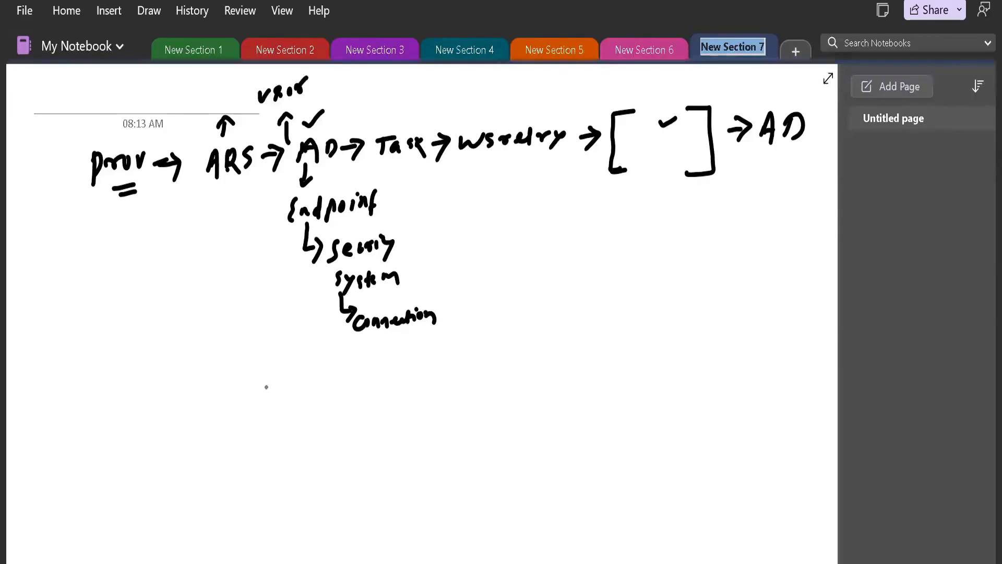
# Draw a wide pair of square brackets below the diagram and handwrite "Create operation" above them.
pyautogui.moveTo(269, 385)
pyautogui.mouseDown()
pyautogui.moveTo(249, 391)
pyautogui.moveTo(255, 434)
pyautogui.mouseUp()
pyautogui.moveTo(416, 371)
pyautogui.mouseDown()
pyautogui.moveTo(426, 412)
pyautogui.moveTo(417, 418)
pyautogui.mouseUp()
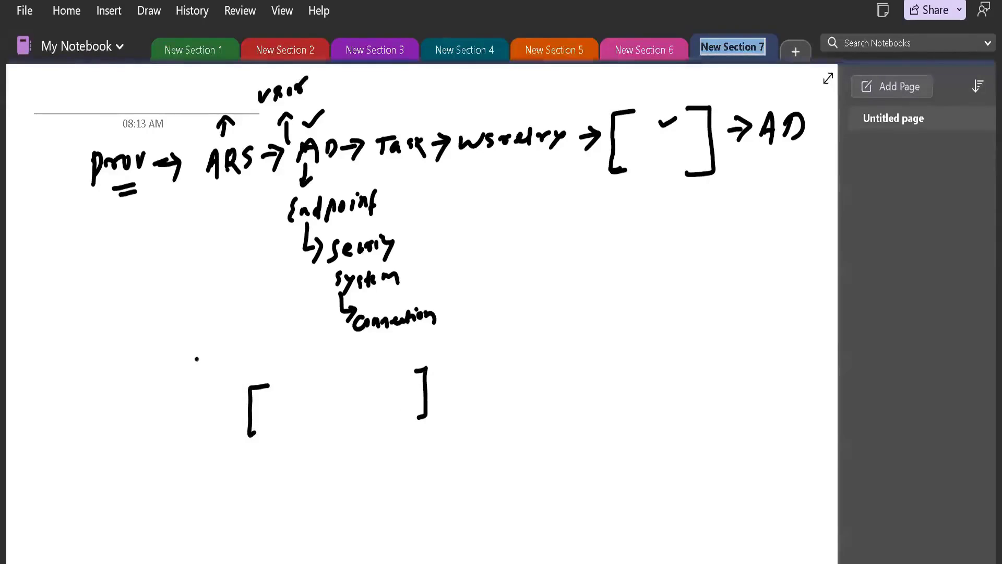
pyautogui.moveTo(198, 358); pyautogui.dragTo(196, 385)
pyautogui.moveTo(202, 366)
pyautogui.mouseDown()
pyautogui.moveTo(228, 369)
pyautogui.moveTo(291, 327)
pyautogui.moveTo(301, 340)
pyautogui.moveTo(331, 325)
pyautogui.moveTo(331, 338)
pyautogui.mouseUp()
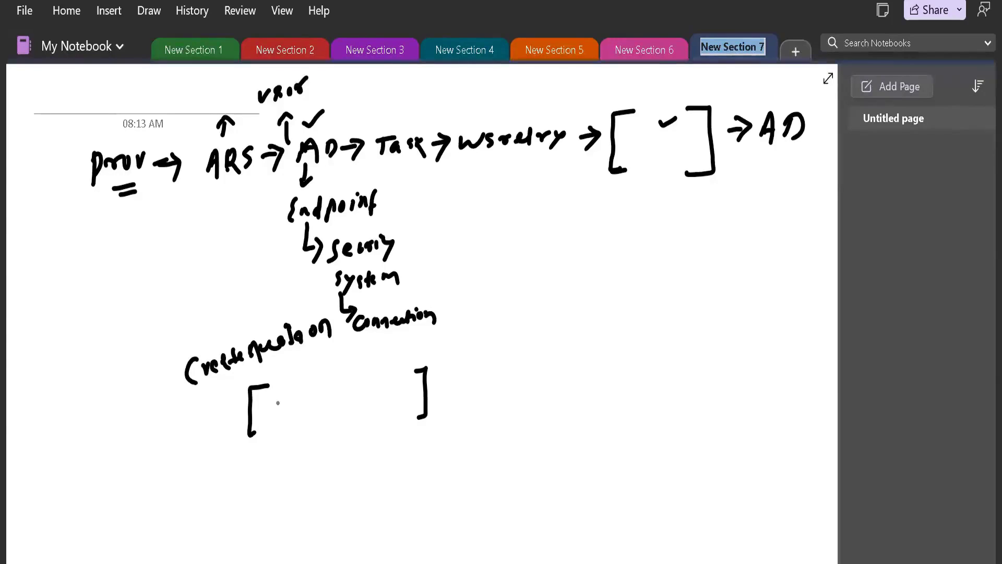
# Handwrite the mapping pattern inside the lower brackets, with "Saviynt" and the AD attribute separated by a double colon.
pyautogui.click(321, 386)
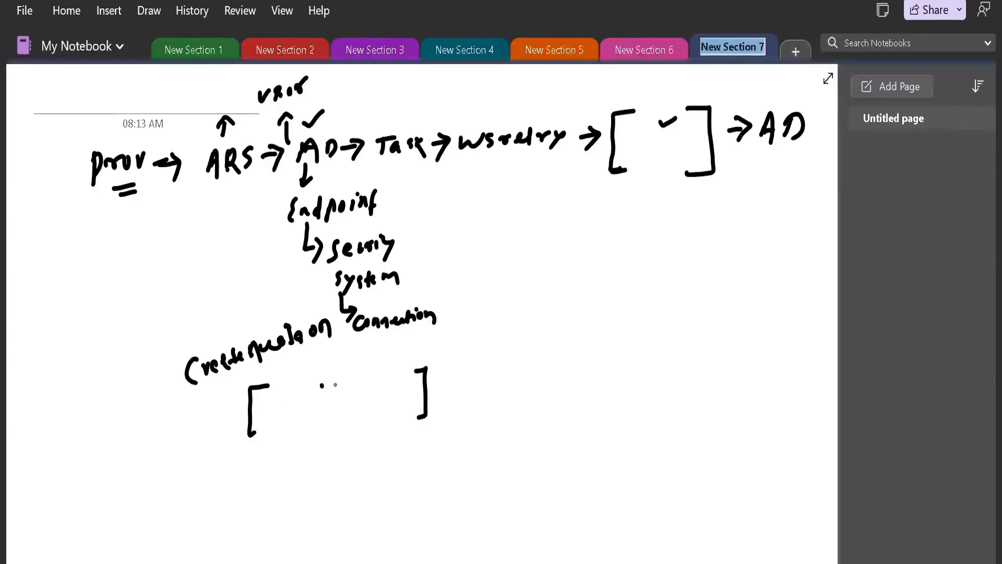
pyautogui.click(324, 402)
pyautogui.click(334, 401)
pyautogui.moveTo(352, 386)
pyautogui.mouseDown()
pyautogui.moveTo(360, 403)
pyautogui.moveTo(393, 383)
pyautogui.moveTo(393, 402)
pyautogui.moveTo(399, 397)
pyautogui.mouseUp()
pyautogui.moveTo(402, 379)
pyautogui.mouseDown()
pyautogui.moveTo(406, 393)
pyautogui.moveTo(421, 379)
pyautogui.mouseUp()
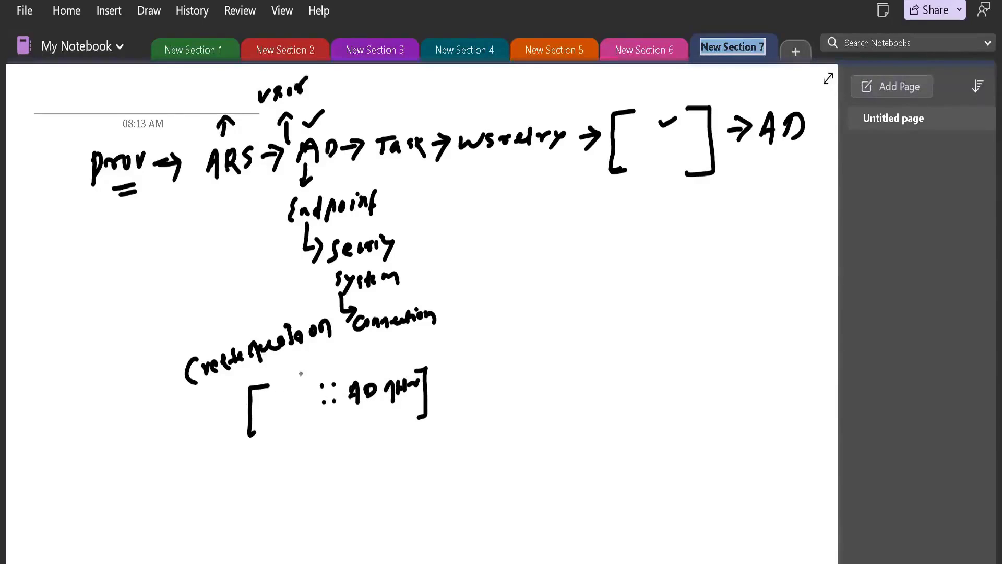
pyautogui.moveTo(265, 402)
pyautogui.mouseDown()
pyautogui.moveTo(260, 414)
pyautogui.moveTo(311, 398)
pyautogui.mouseUp()
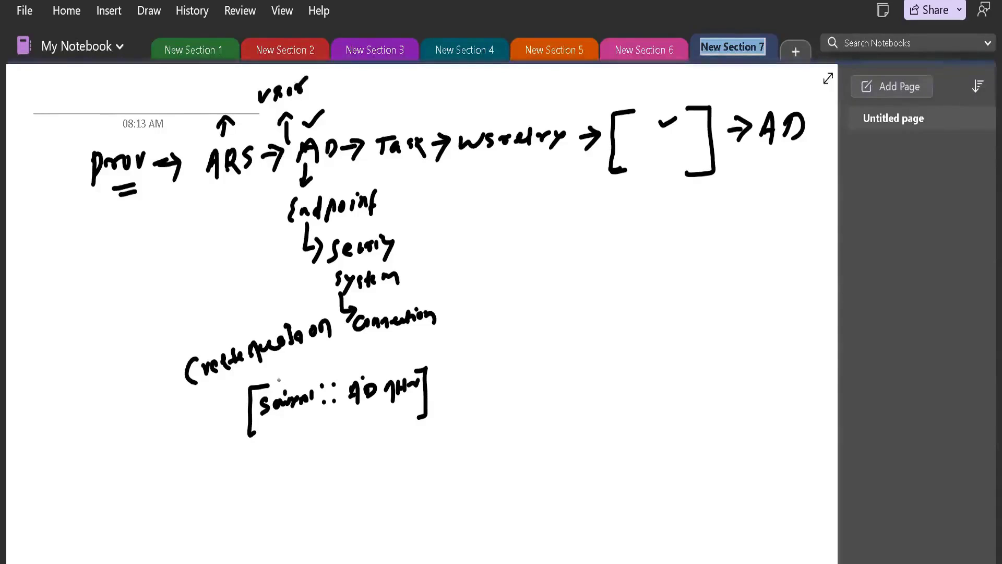
# Annotate the mapping with a short user attribute above Saviynt and "givenname AD" above the AD attribute.
pyautogui.moveTo(273, 369)
pyautogui.mouseDown()
pyautogui.moveTo(278, 379)
pyautogui.moveTo(285, 365)
pyautogui.mouseUp()
pyautogui.moveTo(300, 357)
pyautogui.mouseDown()
pyautogui.moveTo(295, 385)
pyautogui.moveTo(306, 370)
pyautogui.moveTo(278, 375)
pyautogui.moveTo(287, 380)
pyautogui.moveTo(310, 358)
pyautogui.mouseUp()
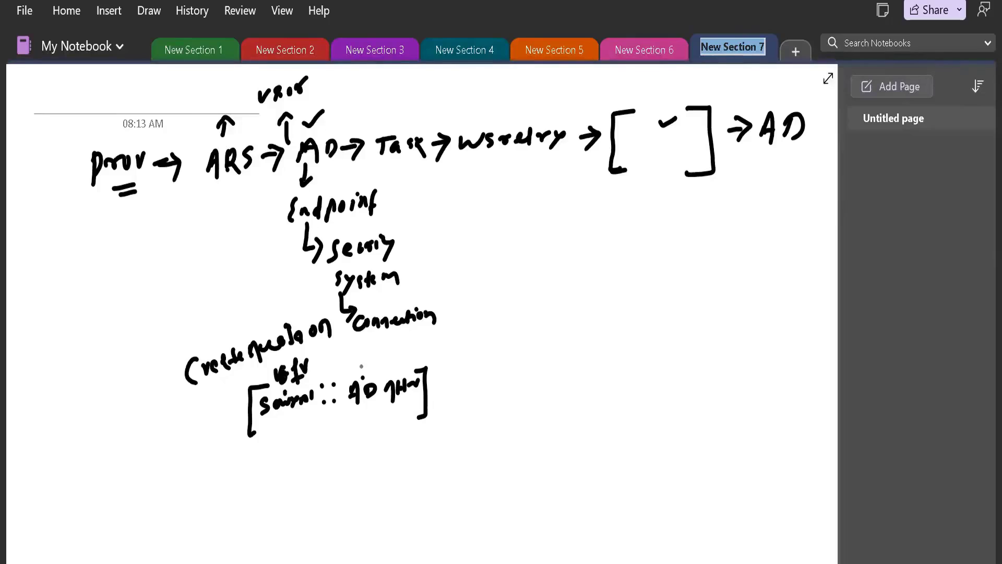
pyautogui.moveTo(357, 357); pyautogui.dragTo(349, 376)
pyautogui.moveTo(362, 364)
pyautogui.mouseDown()
pyautogui.moveTo(424, 344)
pyautogui.moveTo(445, 363)
pyautogui.mouseUp()
pyautogui.moveTo(443, 345); pyautogui.dragTo(446, 363)
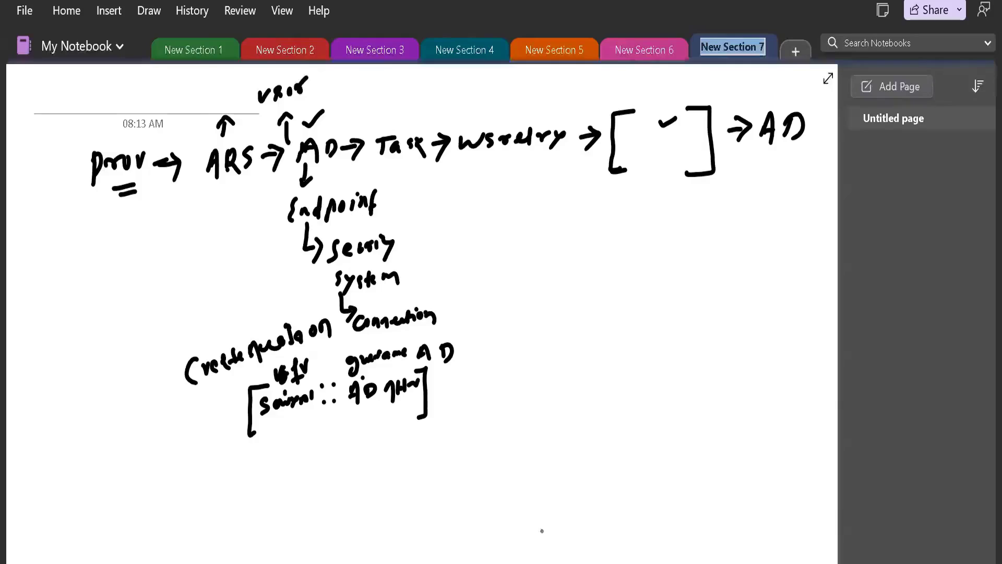
# Switch to Saviynt and reload the ActiveDirectoryDemo connection page.
pyautogui.moveTo(644, 563)
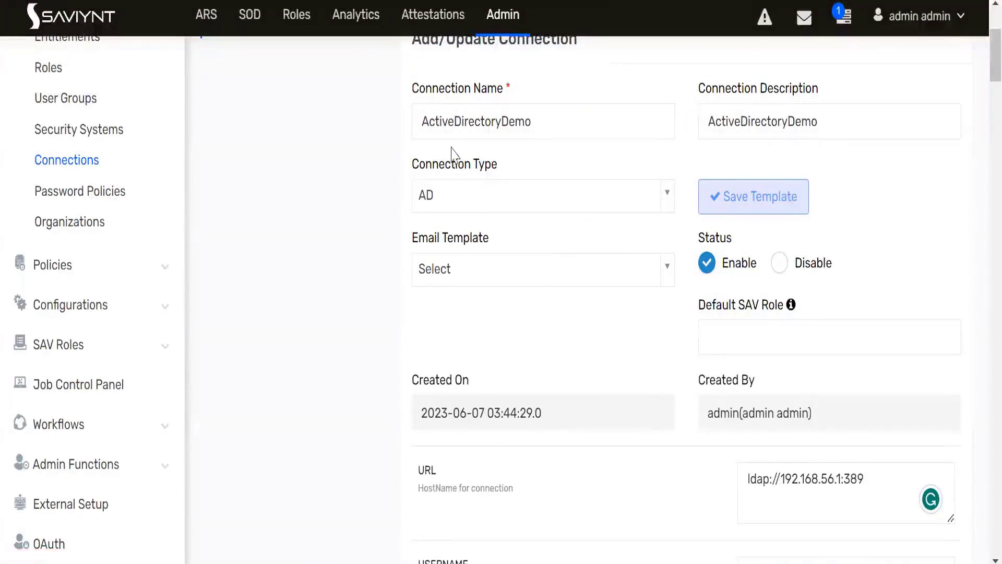
pyautogui.scroll(4, 392, 311)
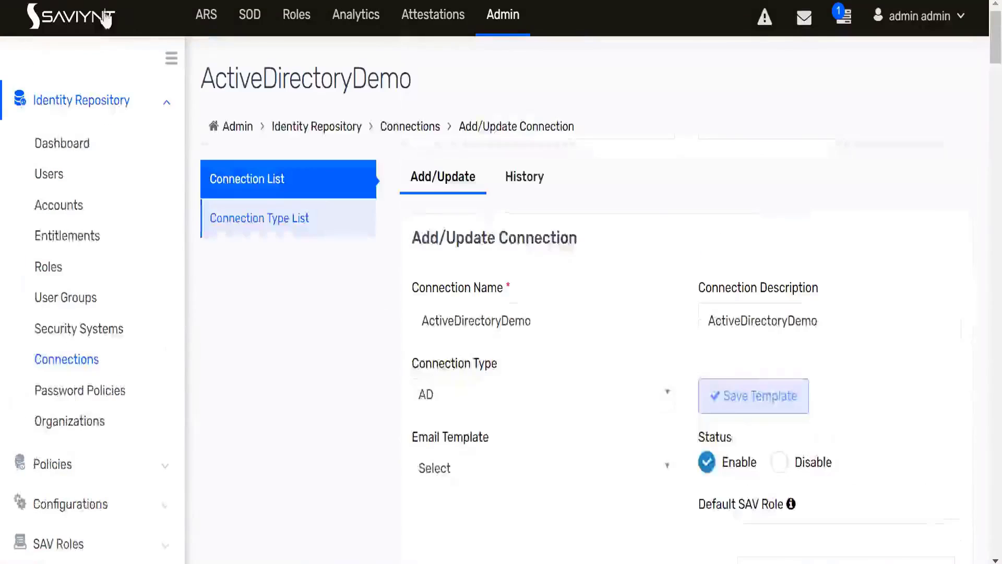
pyautogui.press('F5')
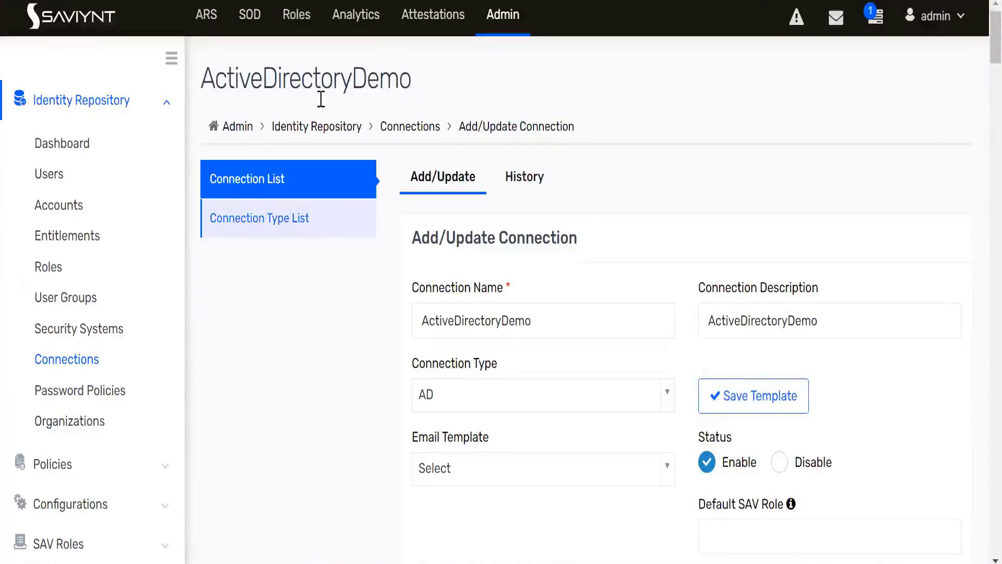
pyautogui.doubleClick(416, 88)
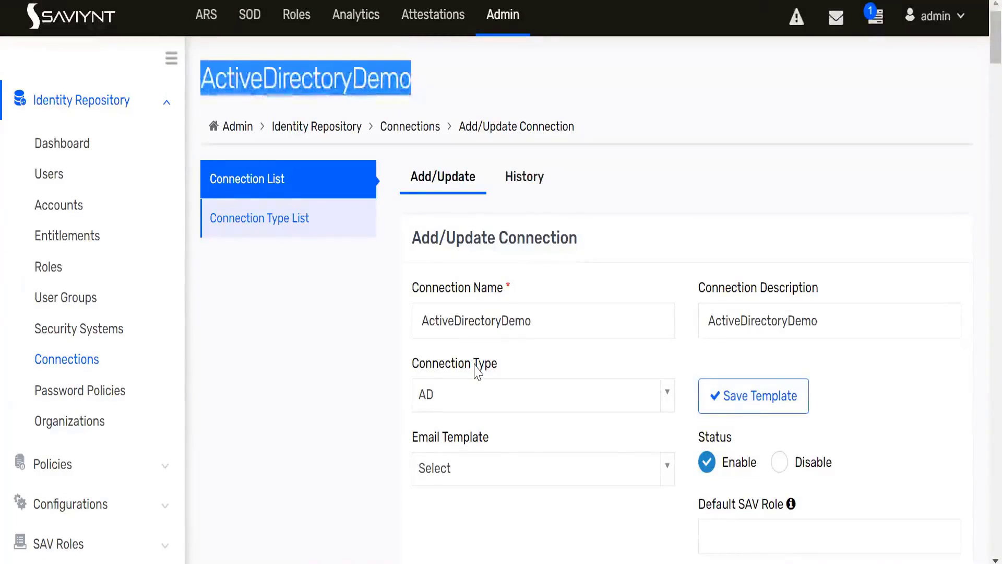
# Look through the ActiveDirectoryDemo connection parameters and select the CREATEACCOUNTJSON parameter name.
pyautogui.scroll(-5, 586, 244)
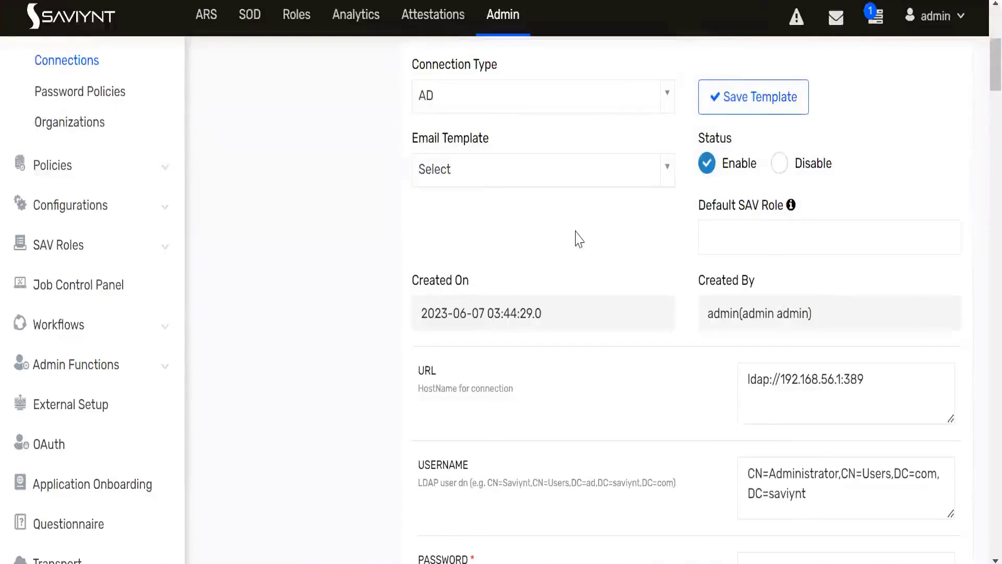
pyautogui.scroll(-4, 578, 242)
pyautogui.scroll(-6, 578, 239)
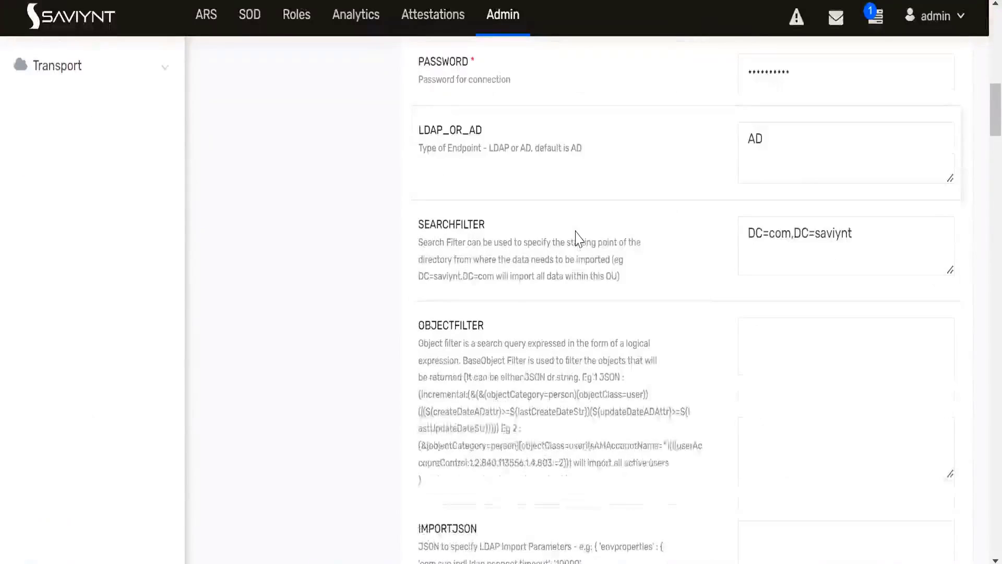
pyautogui.scroll(-2, 577, 239)
pyautogui.scroll(-8, 579, 239)
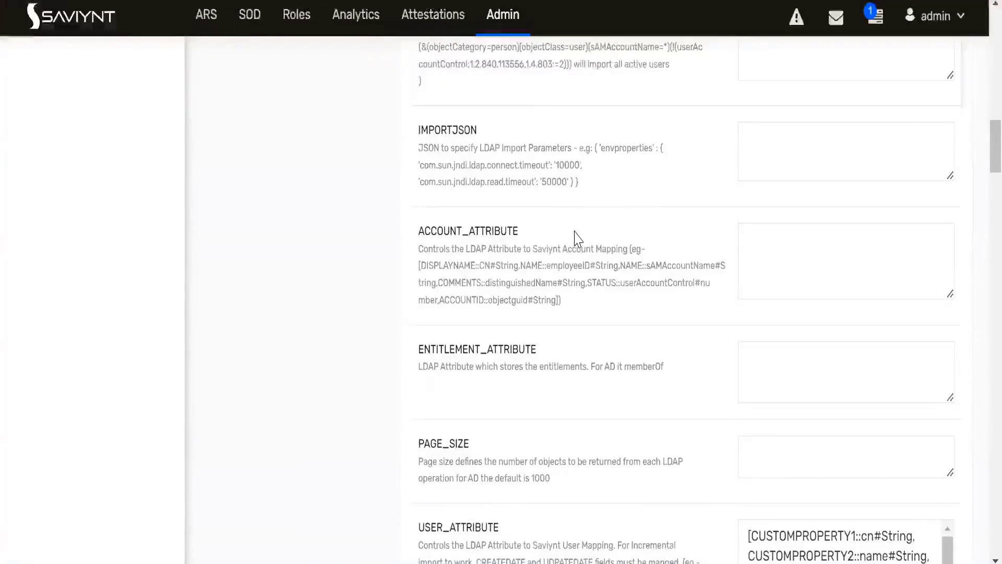
pyautogui.scroll(-6, 577, 239)
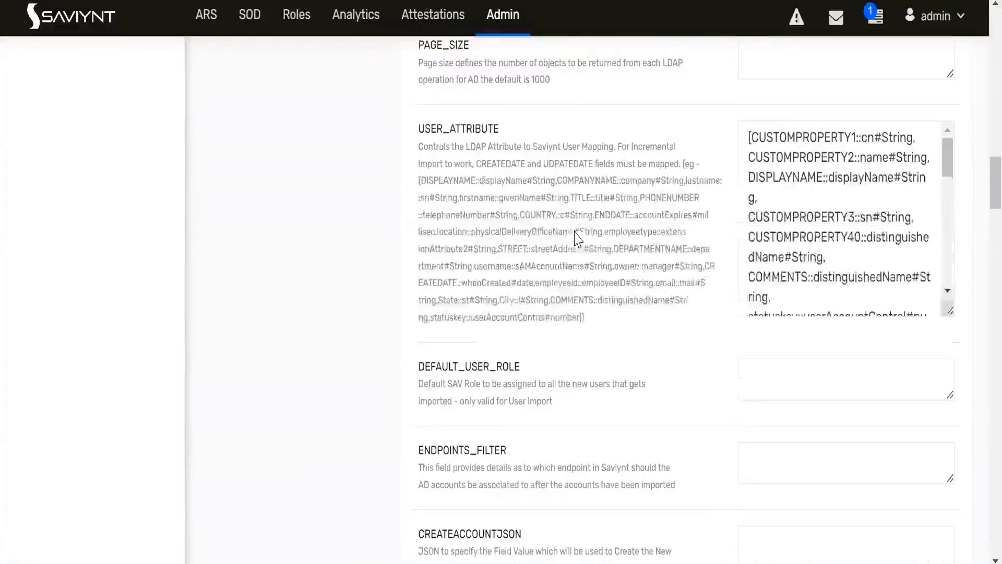
pyautogui.scroll(-4, 575, 232)
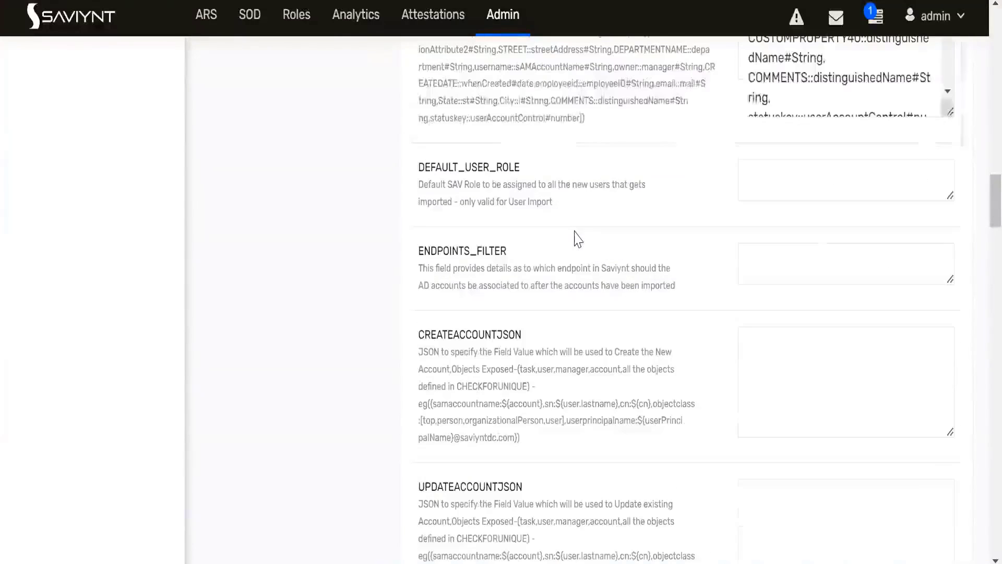
pyautogui.scroll(-4, 530, 243)
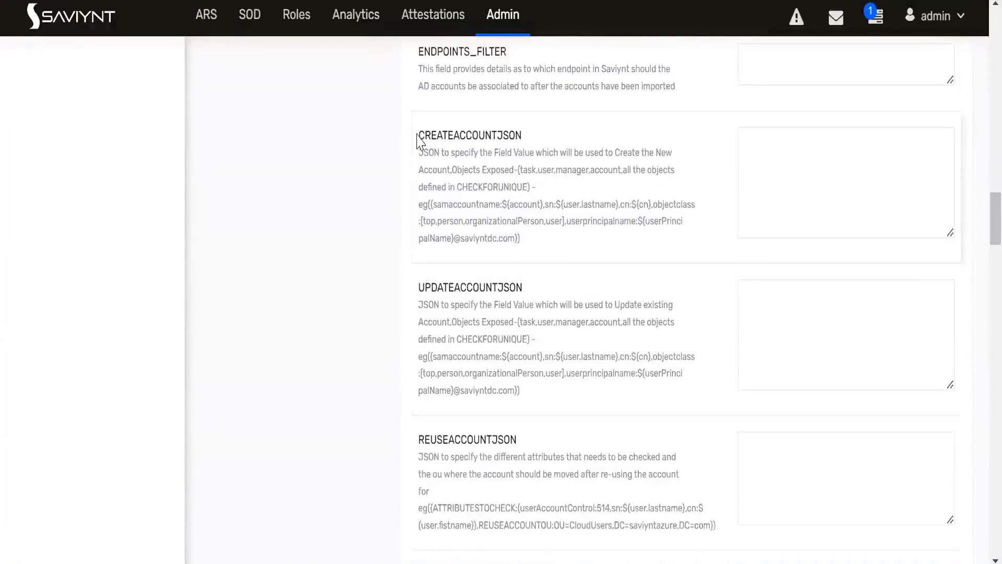
pyautogui.moveTo(418, 135); pyautogui.dragTo(523, 134)
pyautogui.hotkey('ctrl', 'c')
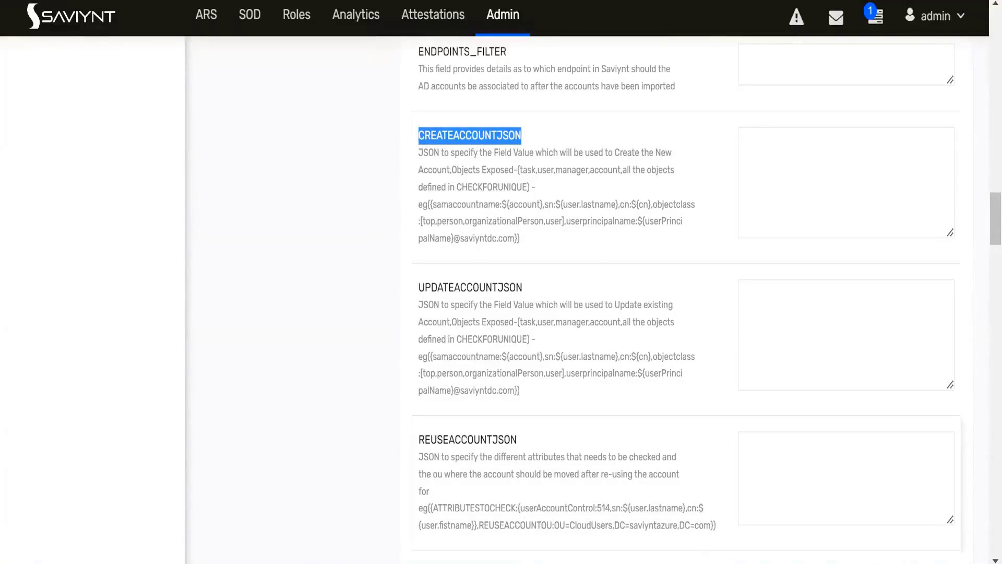
# Switch to the Microsoft Active Directory Integration Guide PDF and search it for CREATEACCOUNTJSON.
pyautogui.moveTo(681, 563)
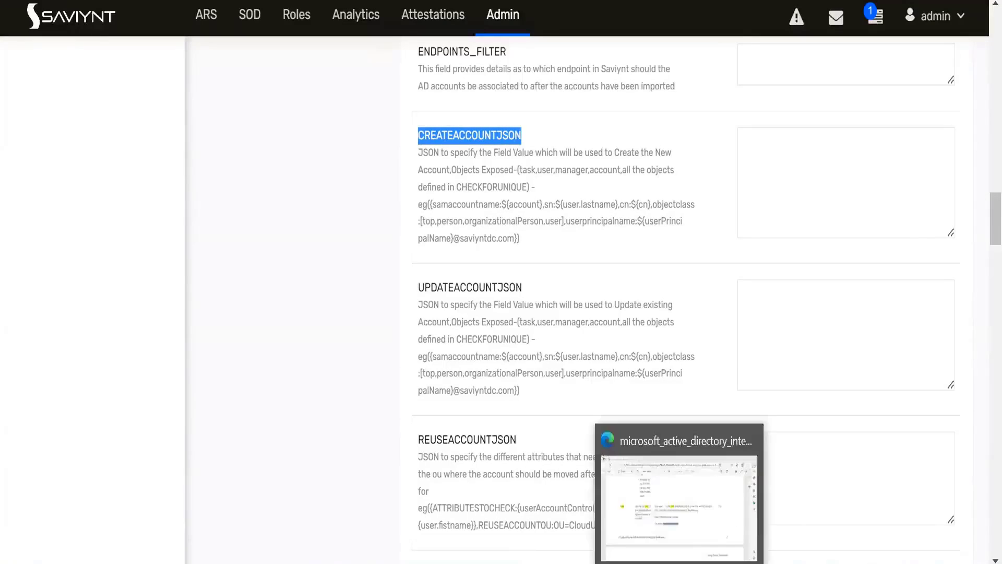
pyautogui.click(680, 496)
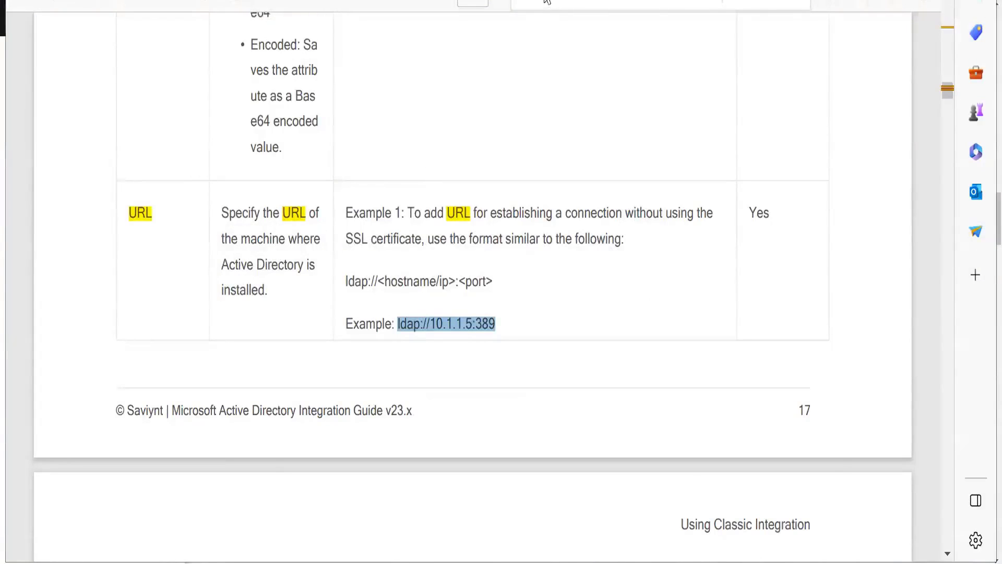
pyautogui.click(724, 1)
pyautogui.press('Return')
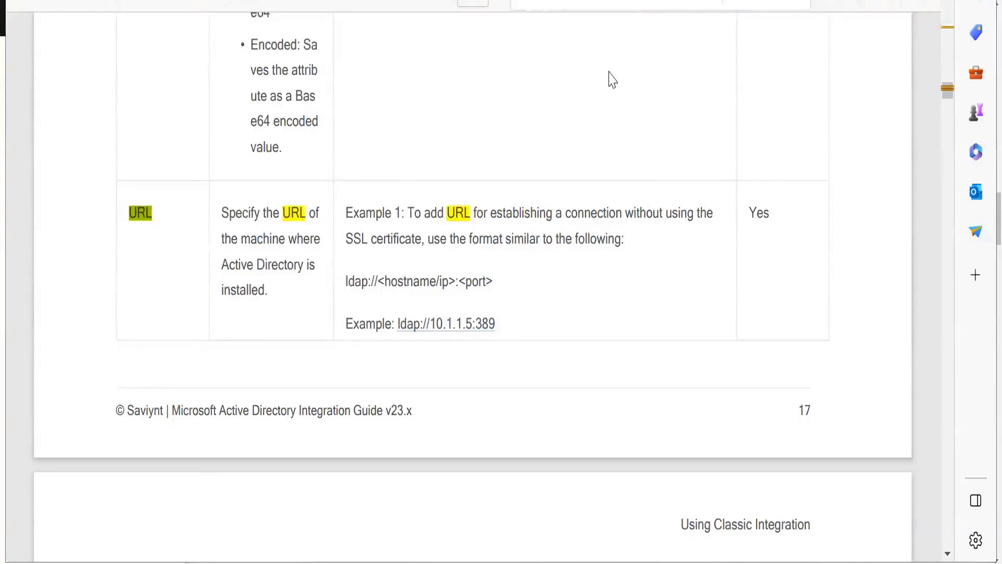
pyautogui.write('create')
pyautogui.press('Return')
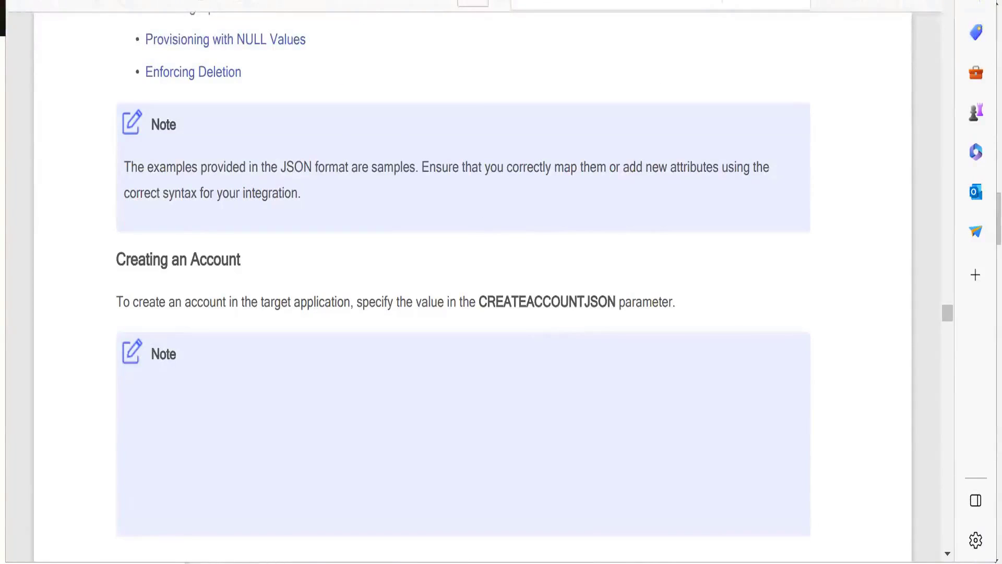
pyautogui.hotkey('ctrl', 'v')
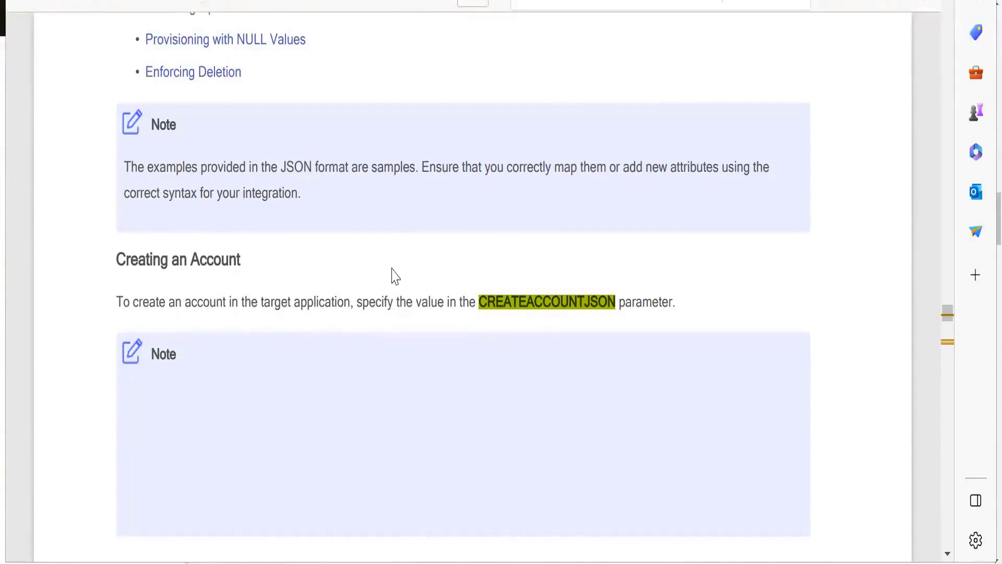
# Examine the guide's Creating an Account section, including the notes and the sample JSON for the CREATEACCOUNTJSON parameter.
pyautogui.scroll(-5, 395, 276)
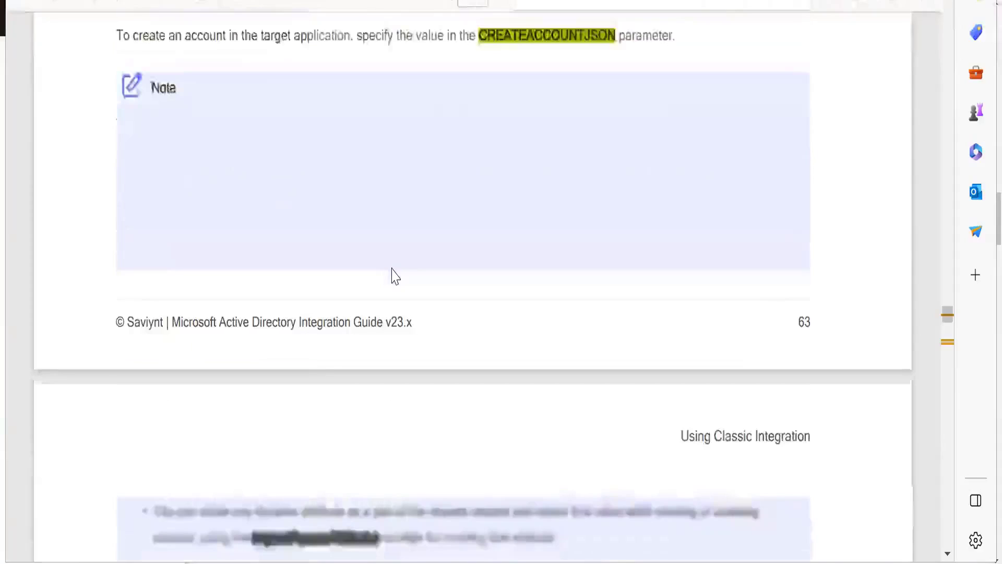
pyautogui.scroll(-2, 395, 275)
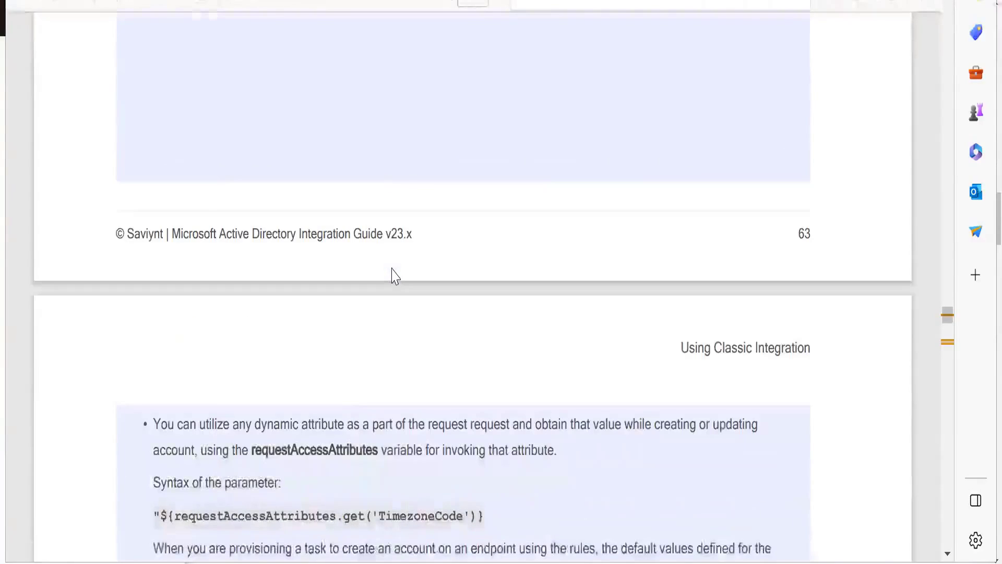
pyautogui.scroll(-2, 395, 276)
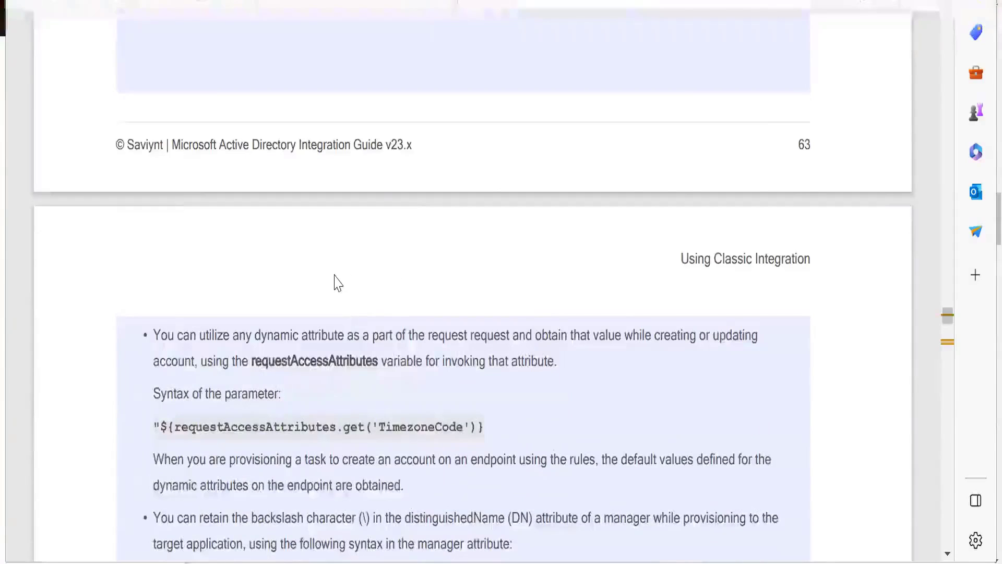
pyautogui.scroll(-4, 336, 282)
pyautogui.scroll(-4, 336, 282)
pyautogui.scroll(-4, 134, 215)
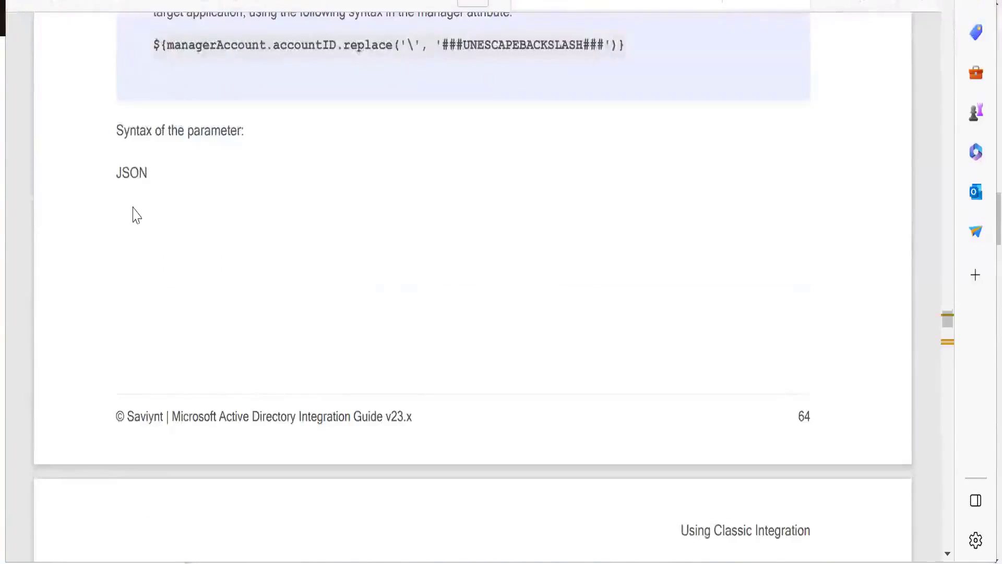
pyautogui.scroll(-12, 152, 188)
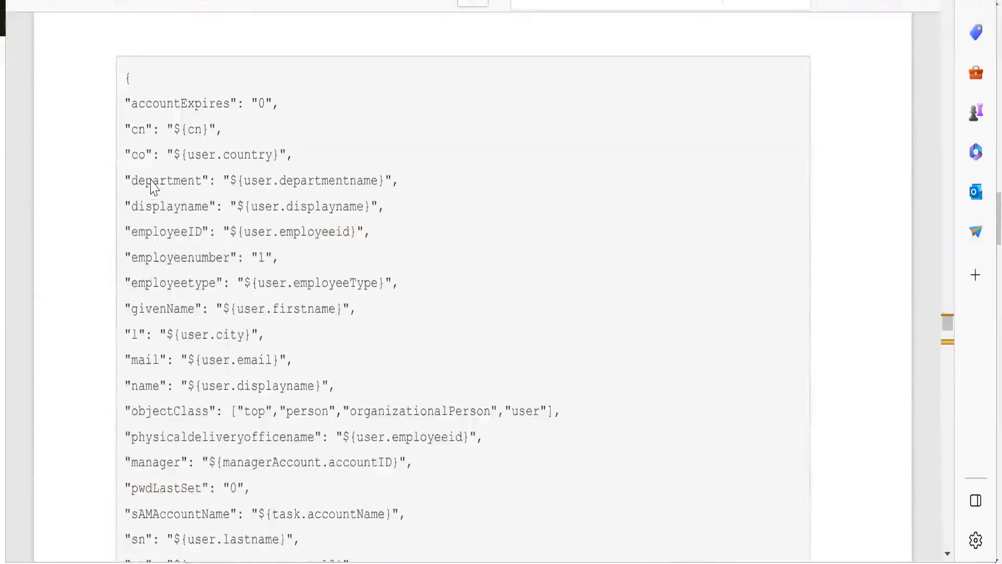
pyautogui.scroll(-6, 181, 203)
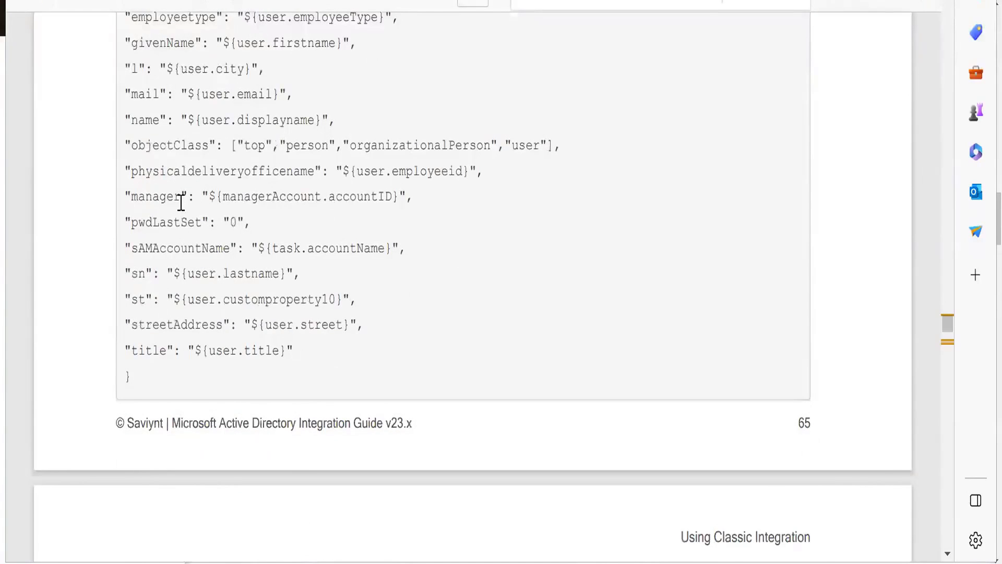
# Select and copy the complete sample CREATEACCOUNTJSON block in the integration guide, from the opening to the closing brace.
pyautogui.scroll(10, 190, 164)
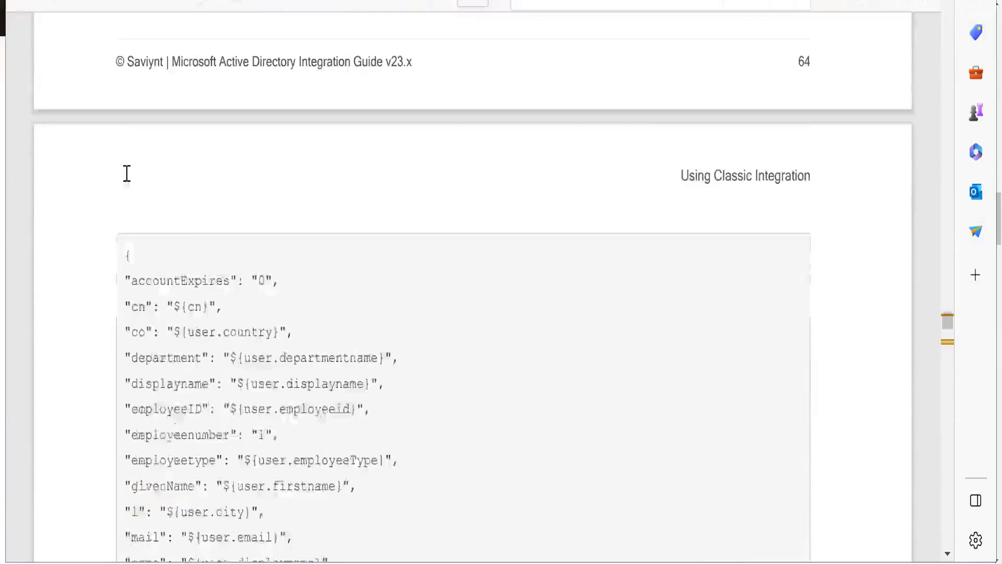
pyautogui.scroll(-2, 127, 174)
pyautogui.moveTo(126, 173); pyautogui.dragTo(134, 235)
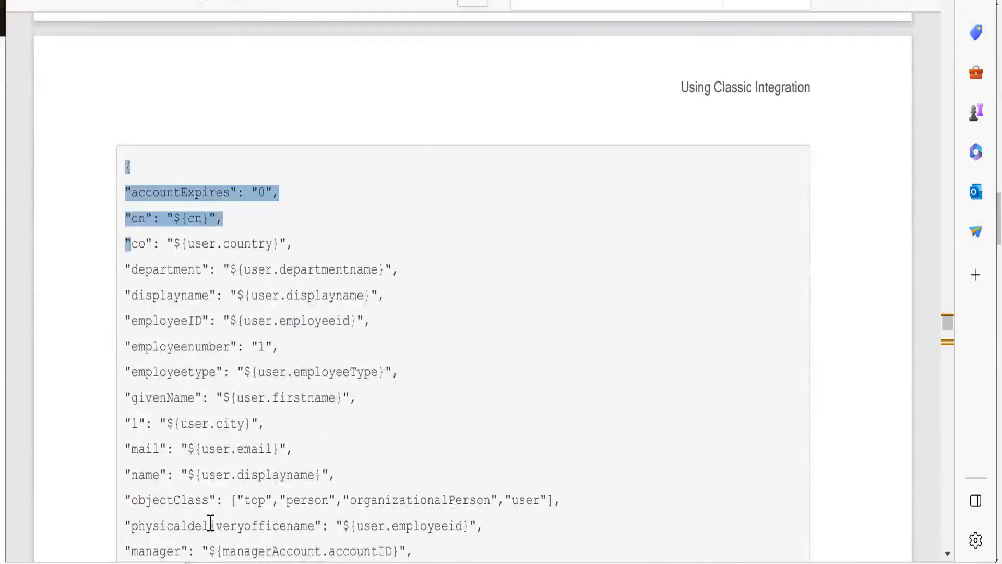
pyautogui.moveTo(210, 523); pyautogui.dragTo(216, 526)
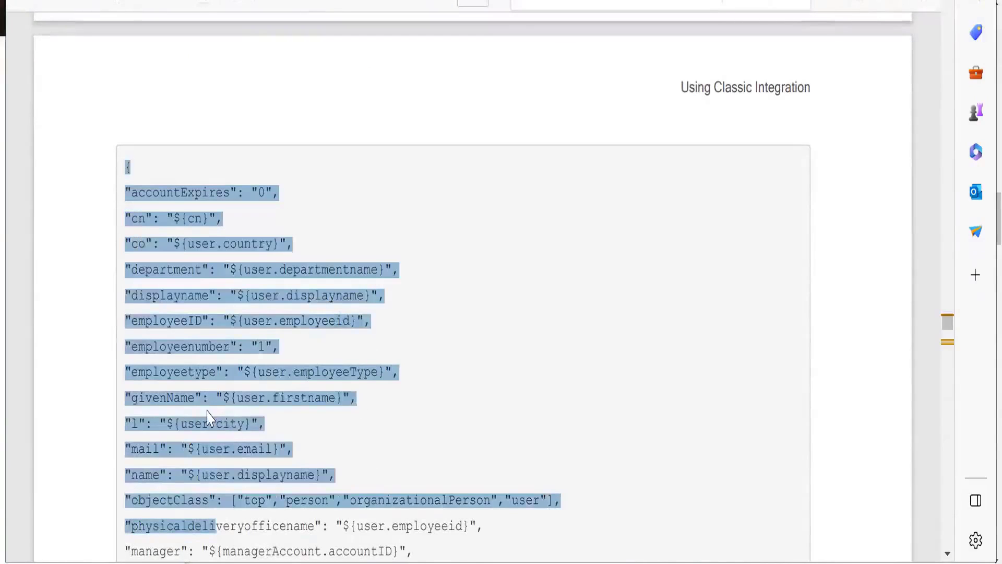
pyautogui.moveTo(208, 418); pyautogui.dragTo(216, 550)
pyautogui.scroll(-4, 205, 402)
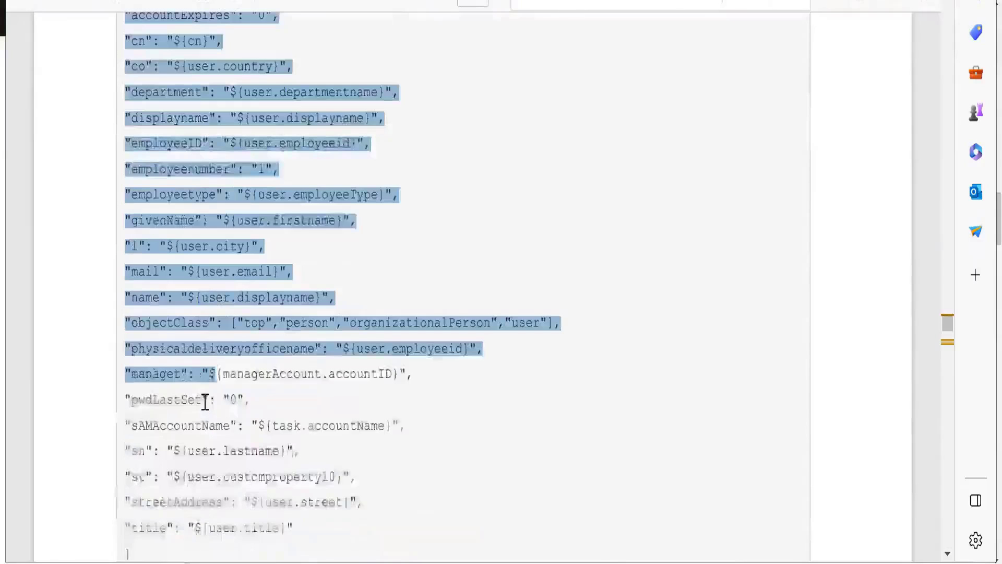
pyautogui.scroll(-4, 206, 402)
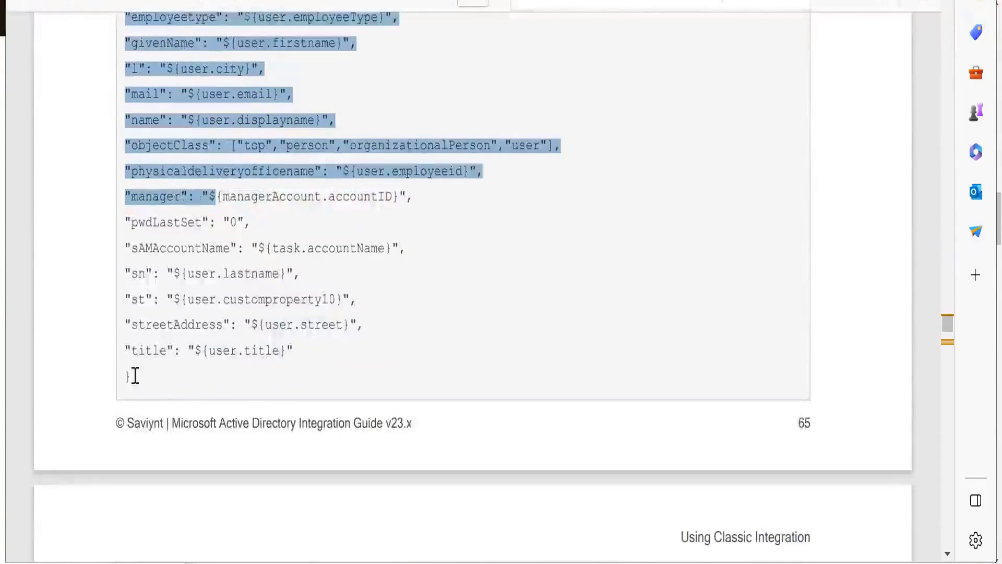
pyautogui.keyDown('shift'); pyautogui.click(136, 383); pyautogui.keyUp('shift')
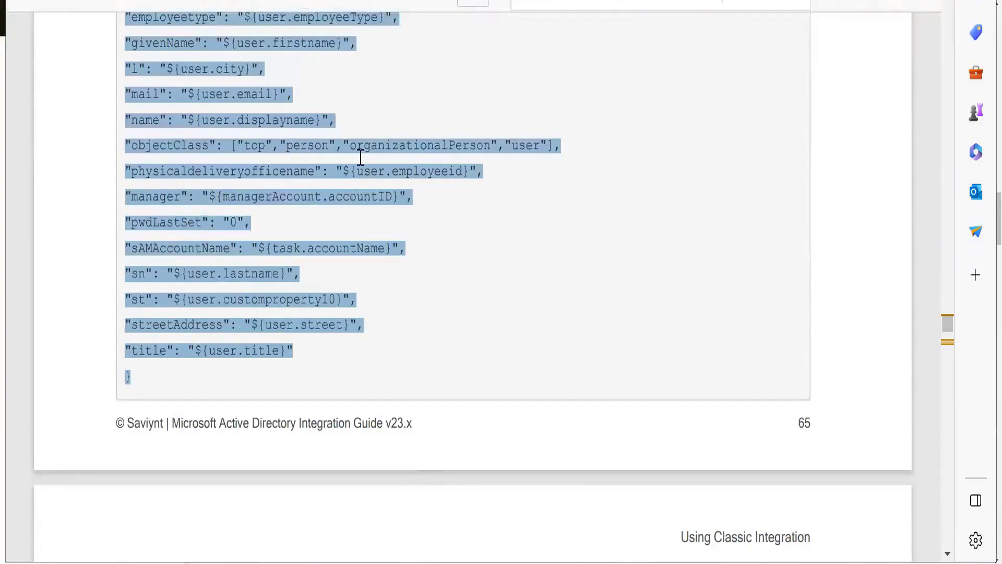
# Switch to Notepad++ and add three new lines after the user import mapping in the new 6 file.
pyautogui.hotkey('alt', 'Tab')
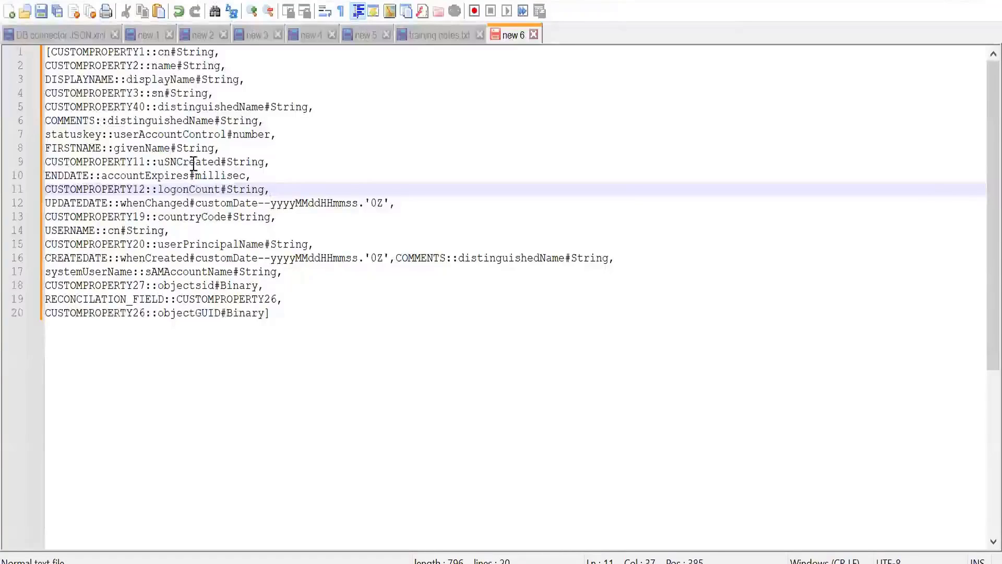
pyautogui.click(299, 320)
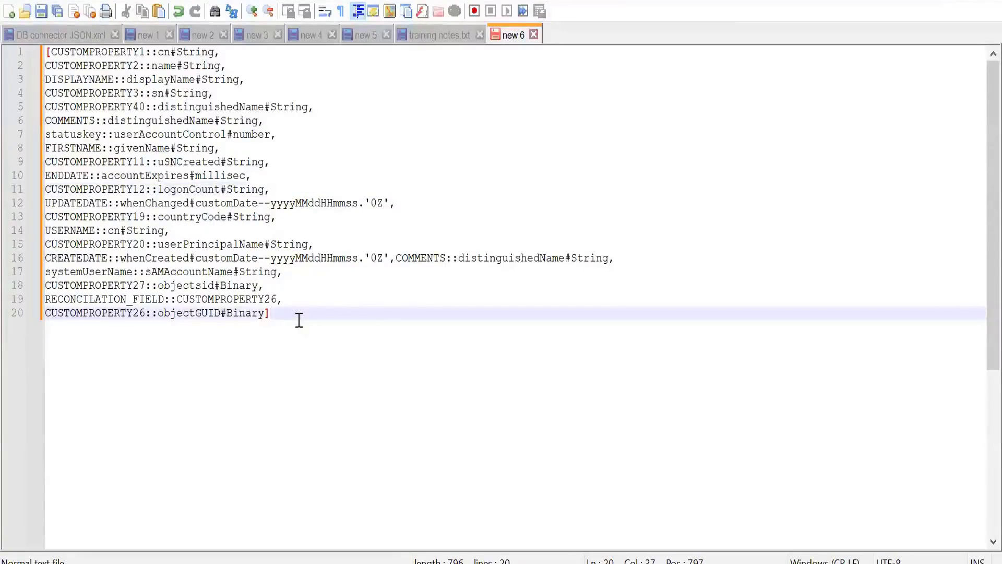
pyautogui.press('Return')
pyautogui.press('Return')
pyautogui.press('Return')
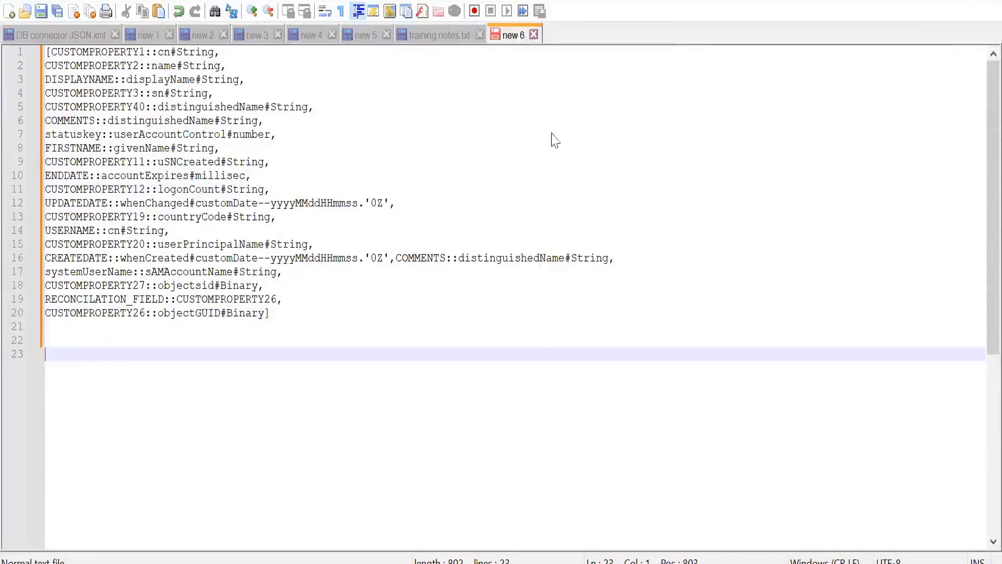
# Save the new 6 file as AD JSON, a normal text file, in the training 8am batch folder under Documents.
pyautogui.rightClick(516, 33)
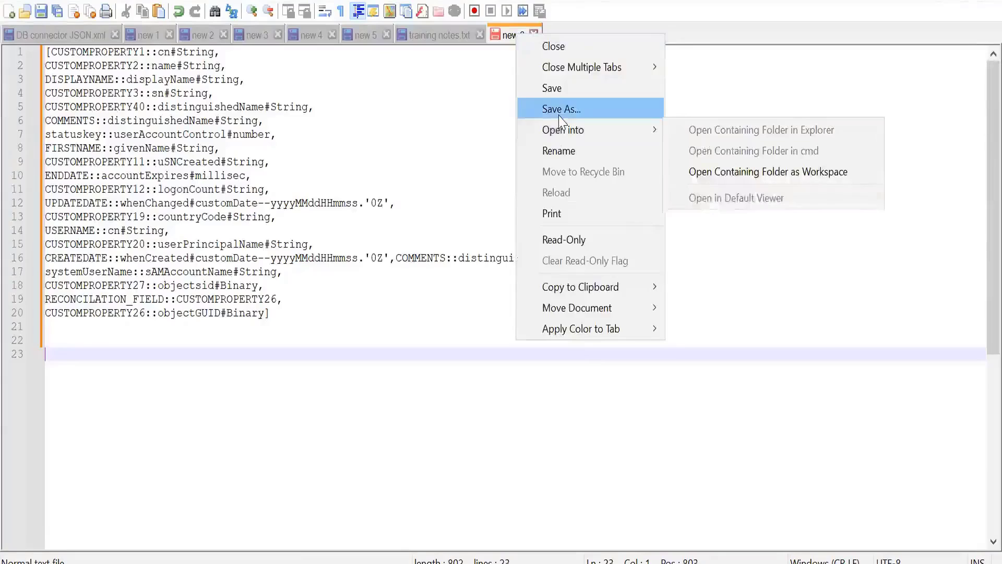
pyautogui.click(559, 116)
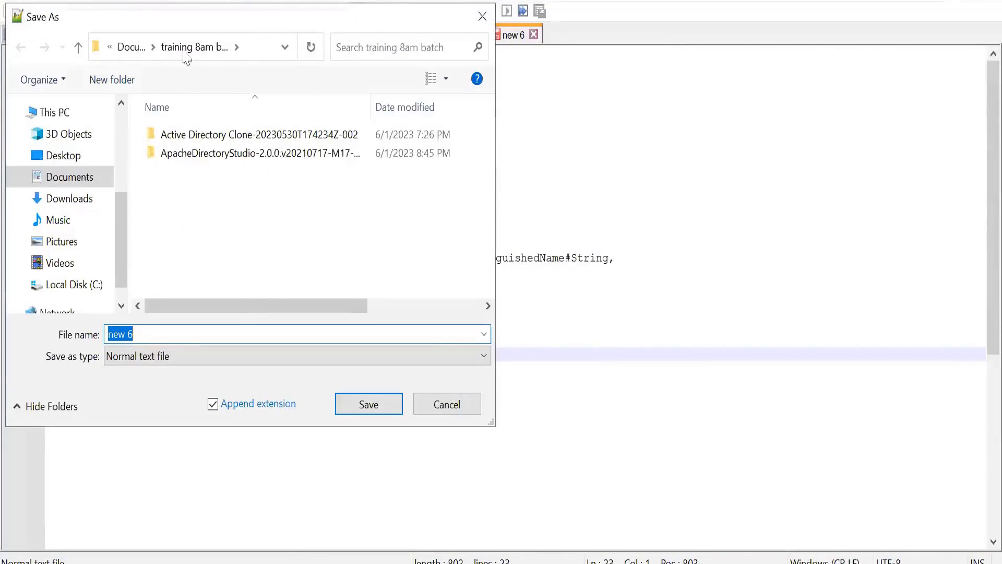
pyautogui.click(130, 52)
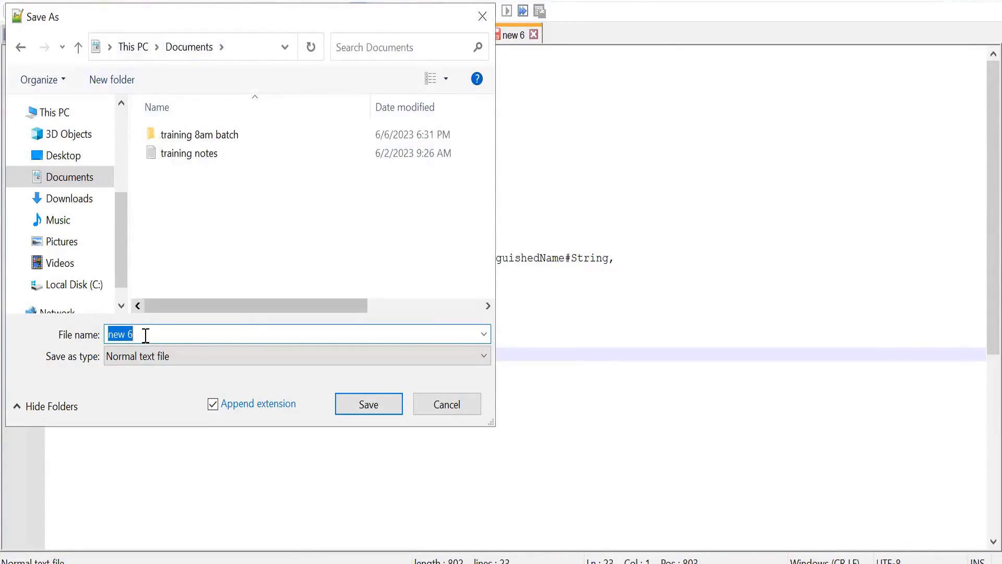
pyautogui.click(190, 149)
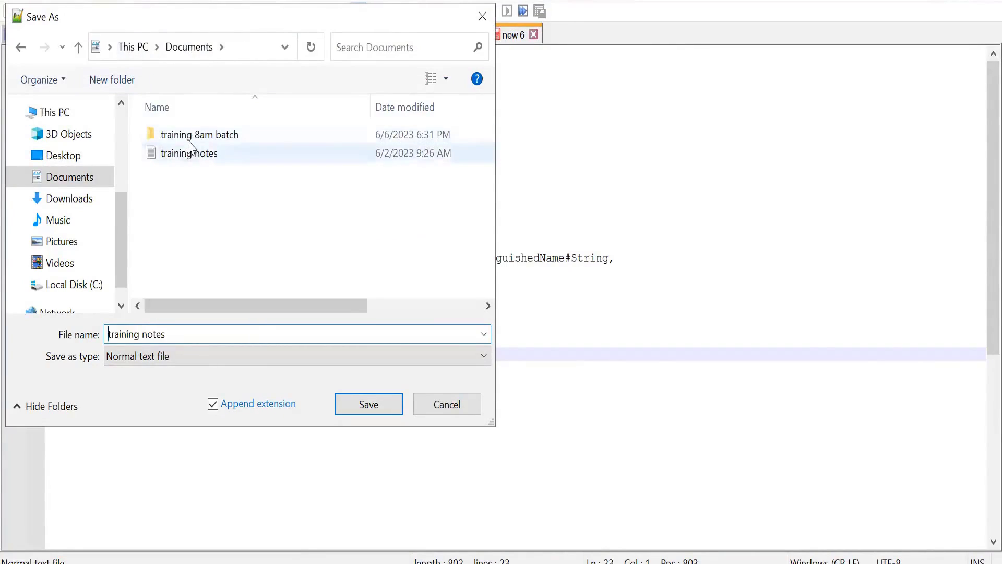
pyautogui.doubleClick(188, 137)
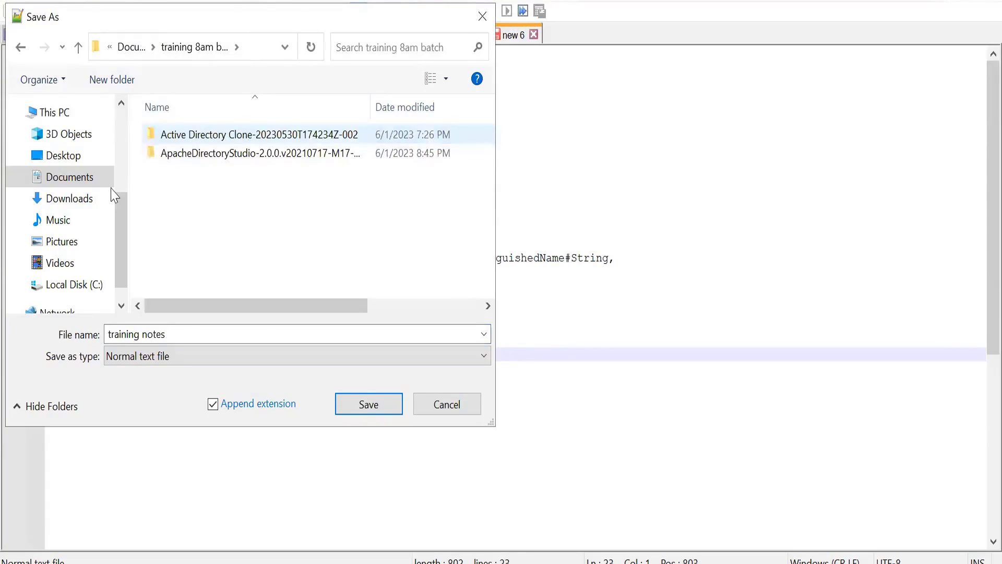
pyautogui.click(193, 343)
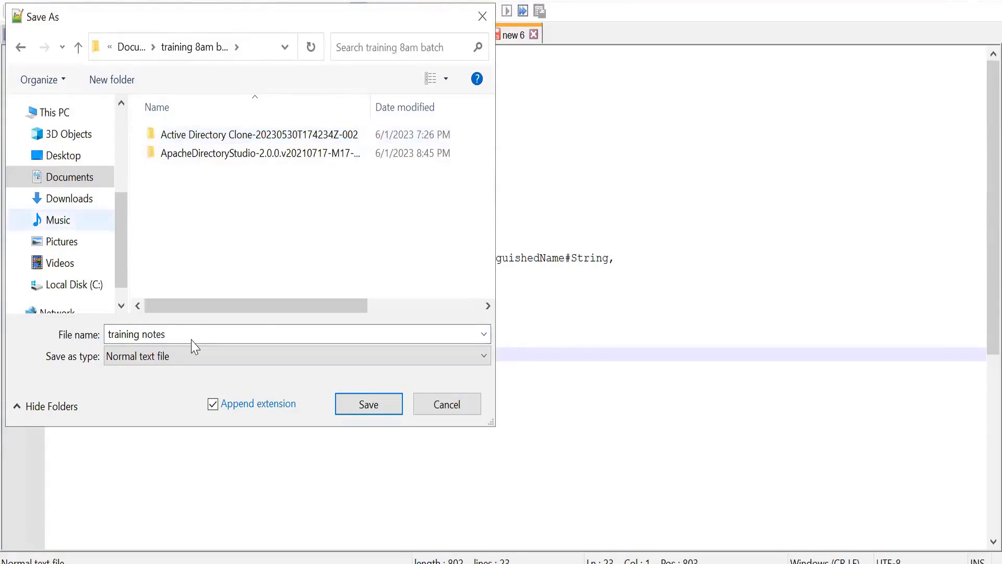
pyautogui.hotkey('ctrl', 'a')
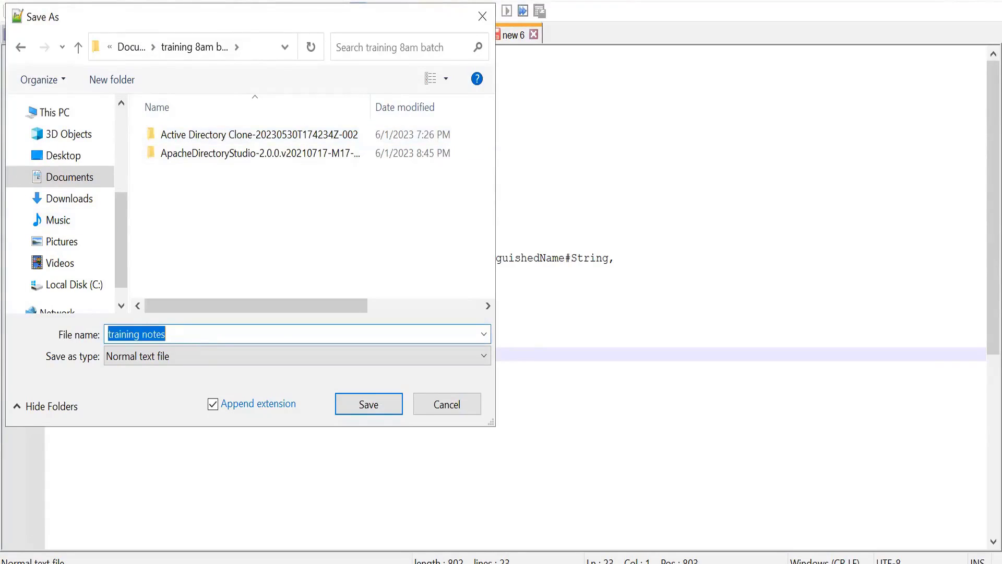
pyautogui.write('AD JSON')
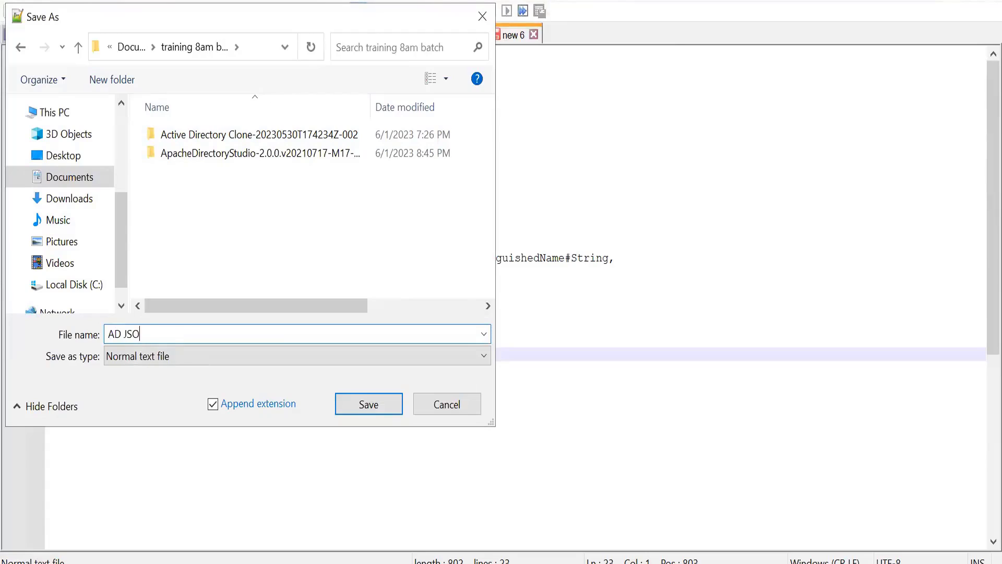
pyautogui.click(352, 406)
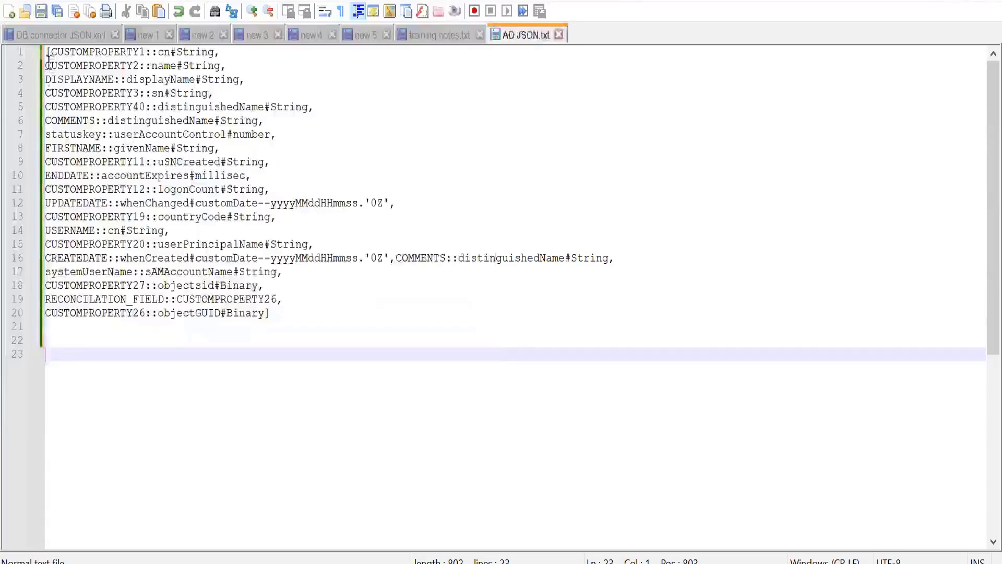
# Insert the heading "userimportJSON:" above the mapping, followed by a separator line of equals signs.
pyautogui.click(47, 57)
pyautogui.press('Return')
pyautogui.press('Up')
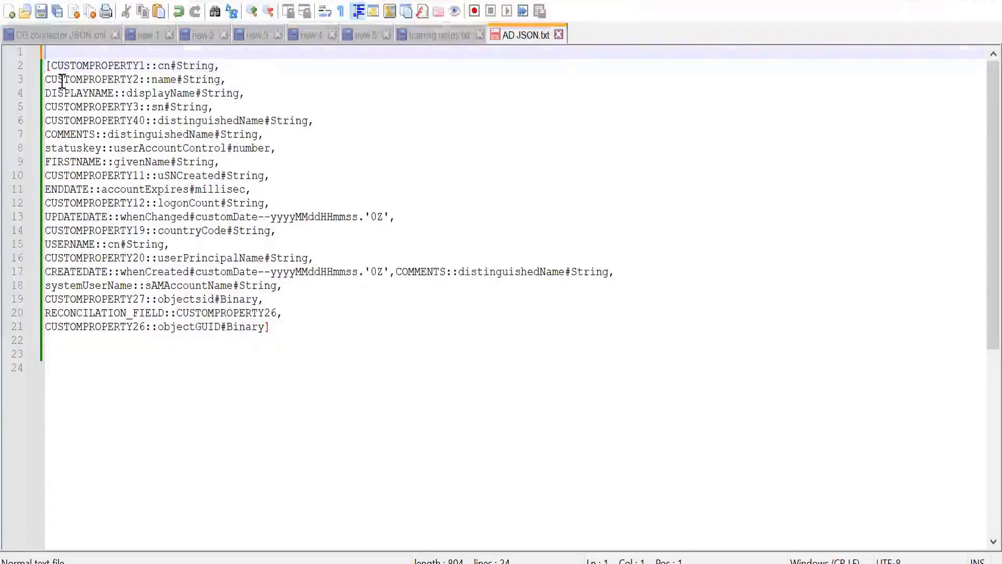
pyautogui.write('userI')
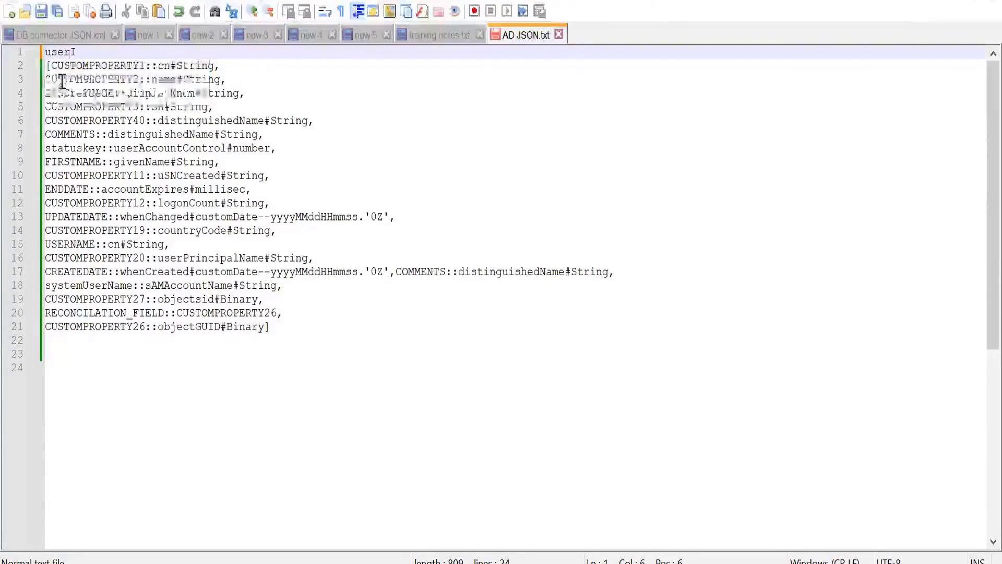
pyautogui.press('BackSpace')
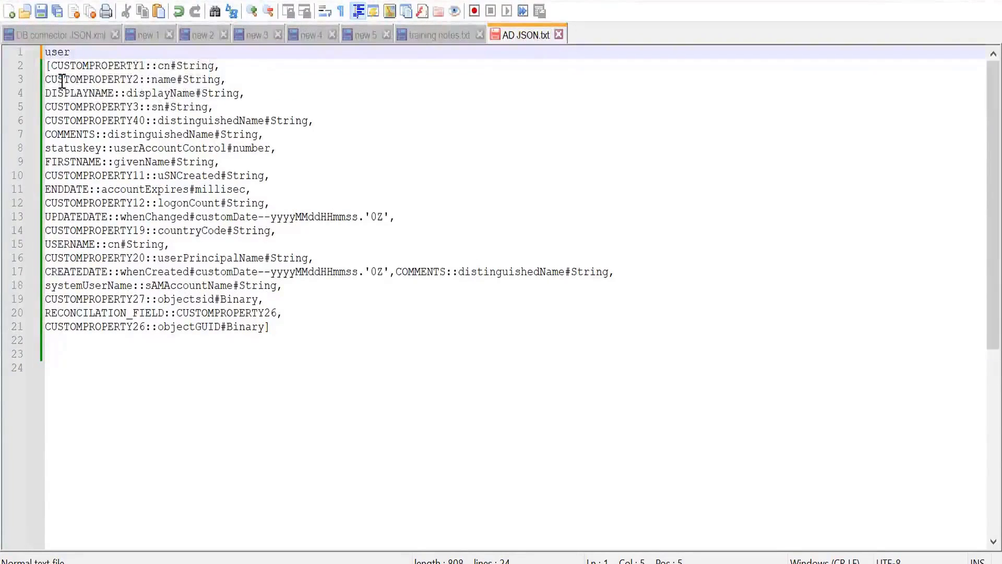
pyautogui.write('importJ')
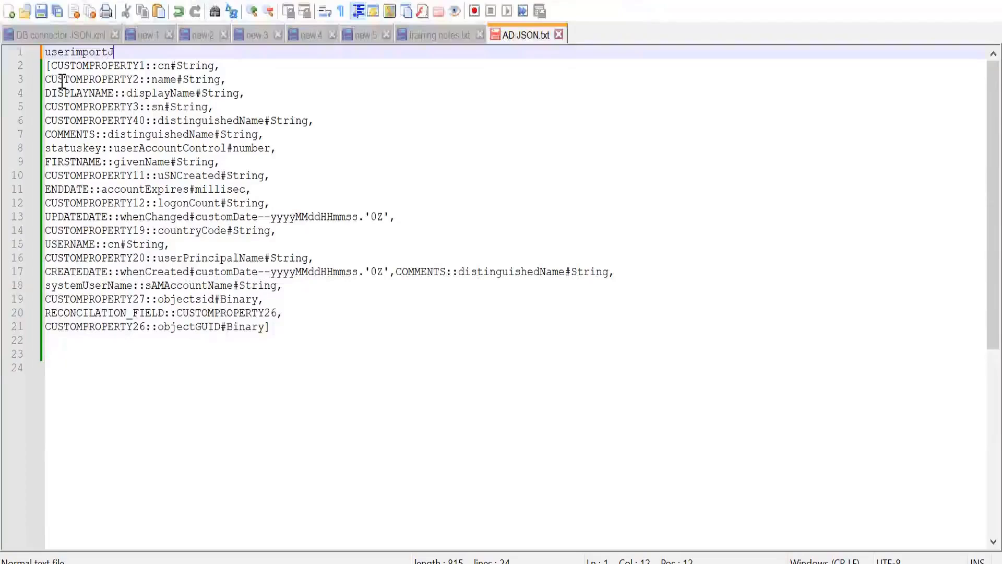
pyautogui.write('SON:')
pyautogui.press('Return')
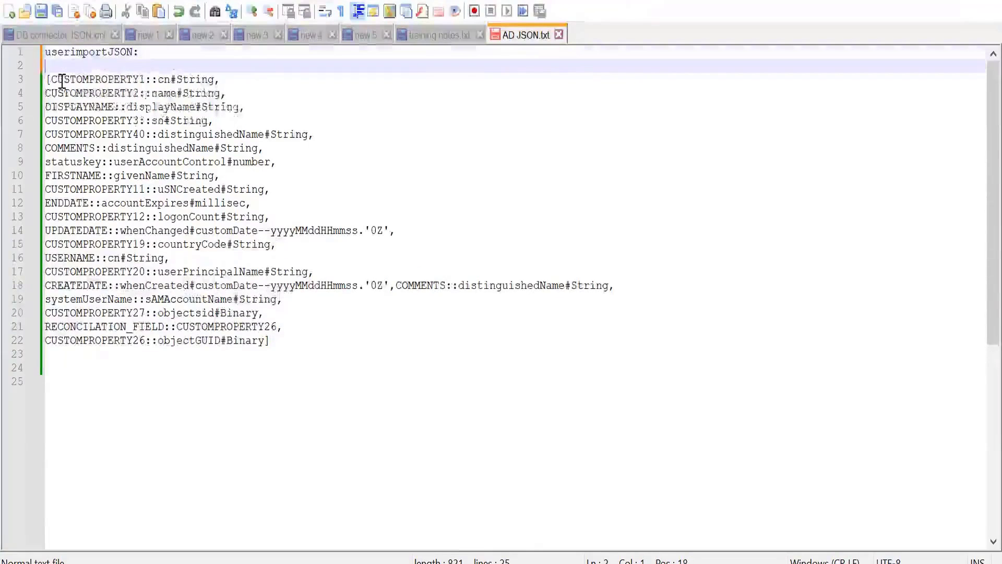
pyautogui.write('===================================================')
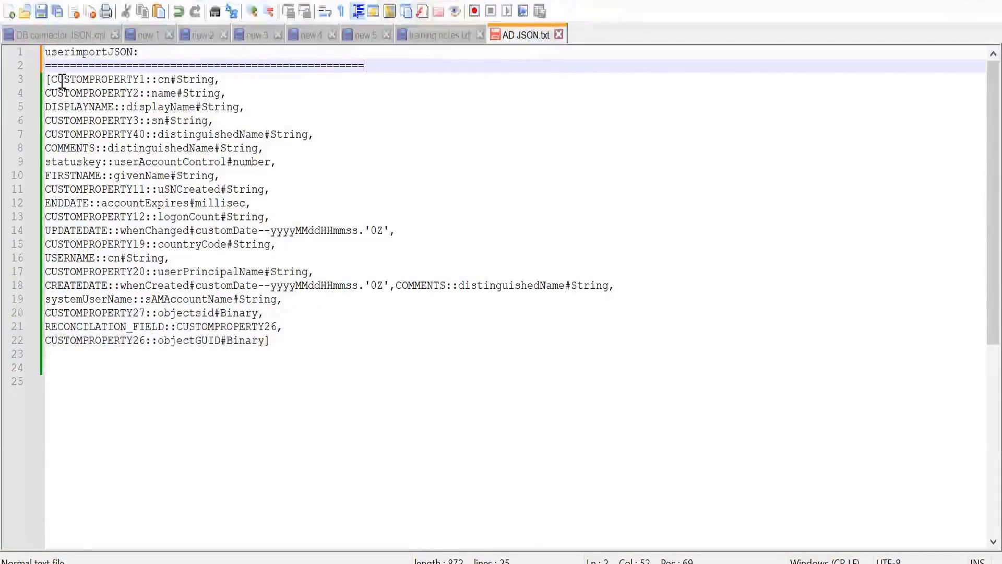
# Add a separator line of equals signs directly below the user import mapping and start a new line.
pyautogui.click(72, 355)
pyautogui.write('======')
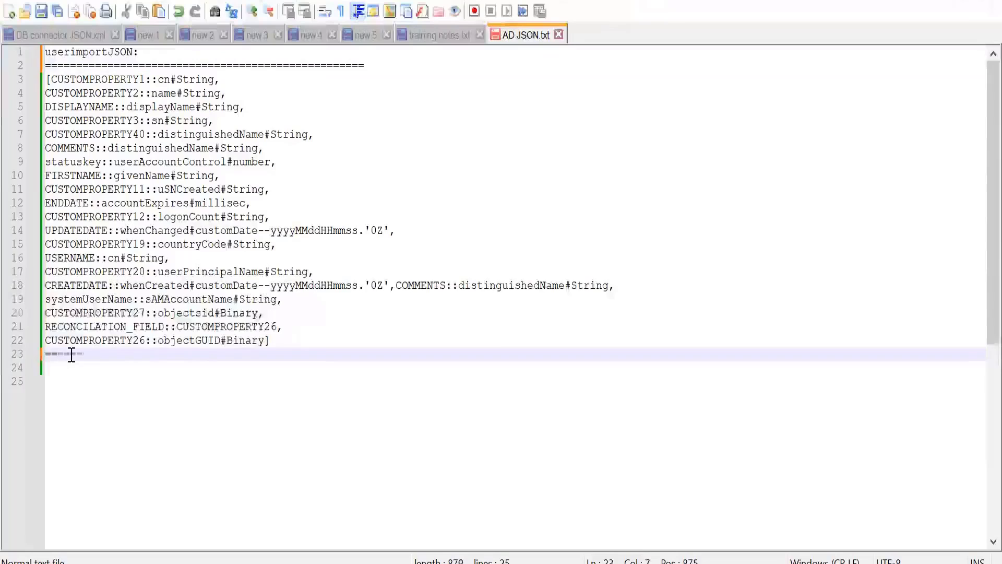
pyautogui.write('==========================================')
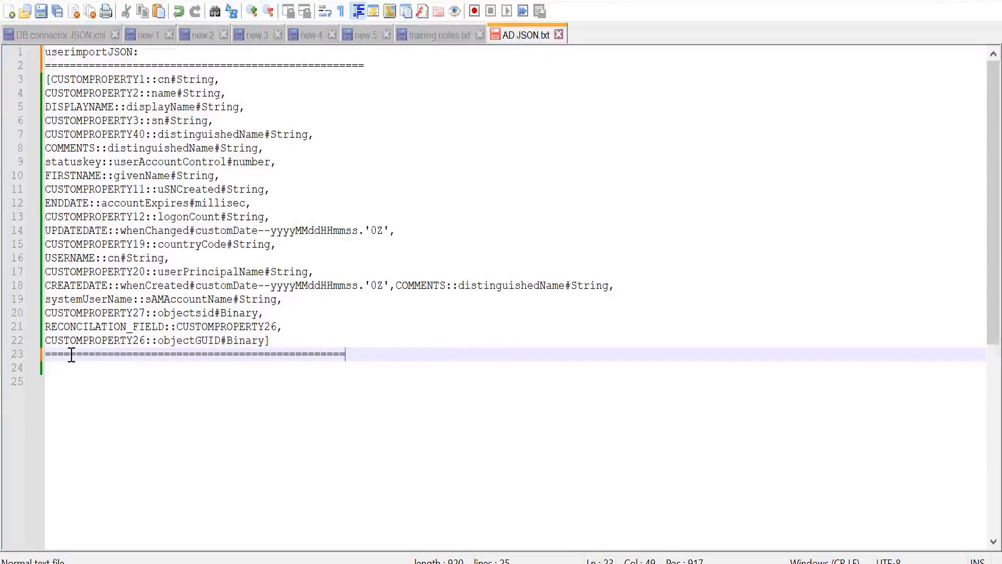
pyautogui.write('=======')
pyautogui.press('Return')
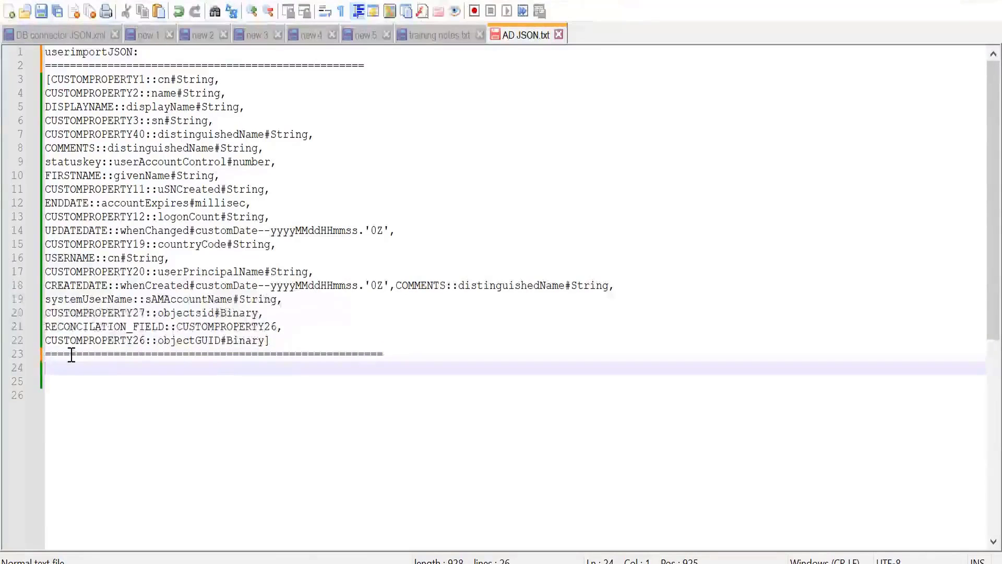
# Add the heading "createAccountJSON:" below the separator and paste the copied sample JSON under it.
pyautogui.write('createAccount')
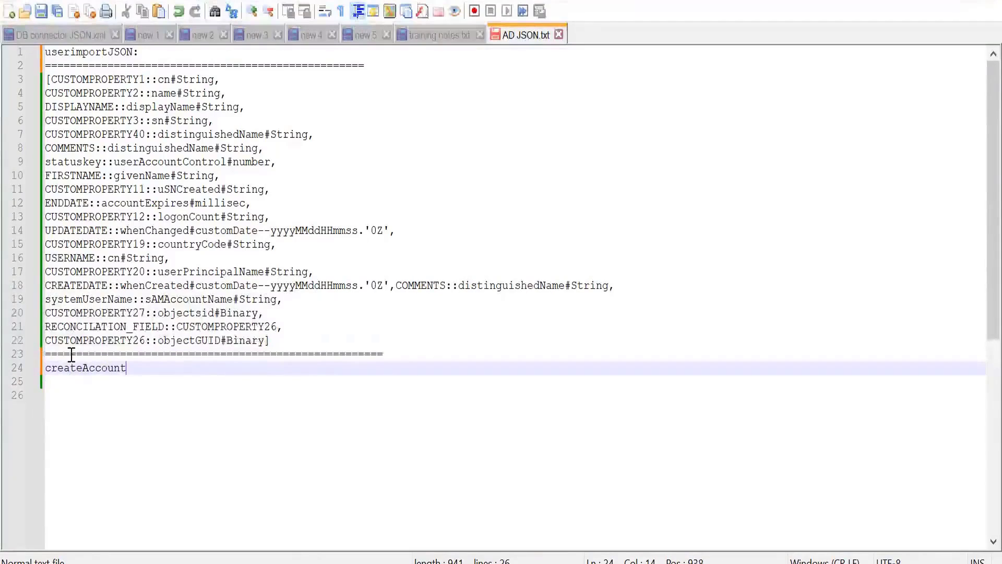
pyautogui.write('J')
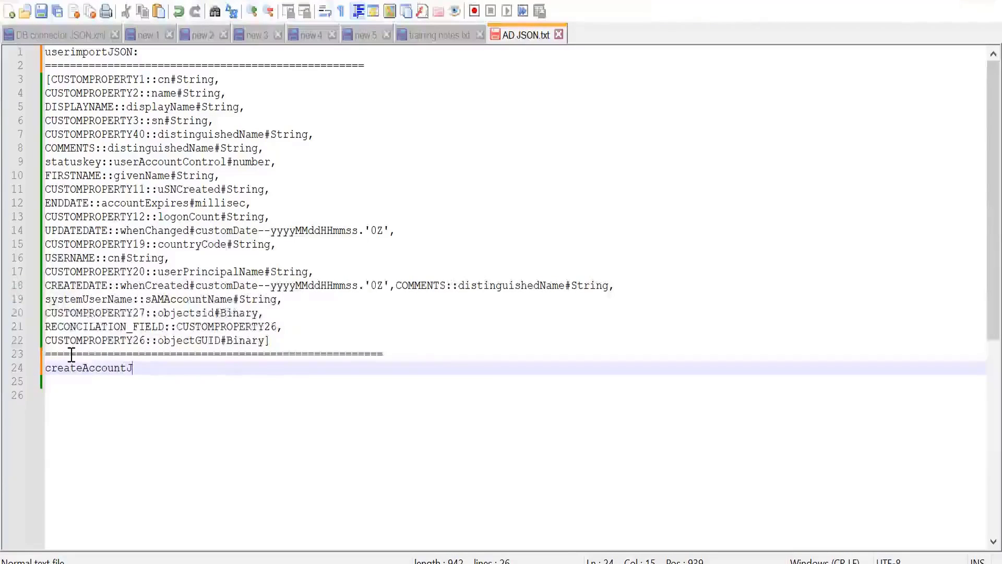
pyautogui.write('SON')
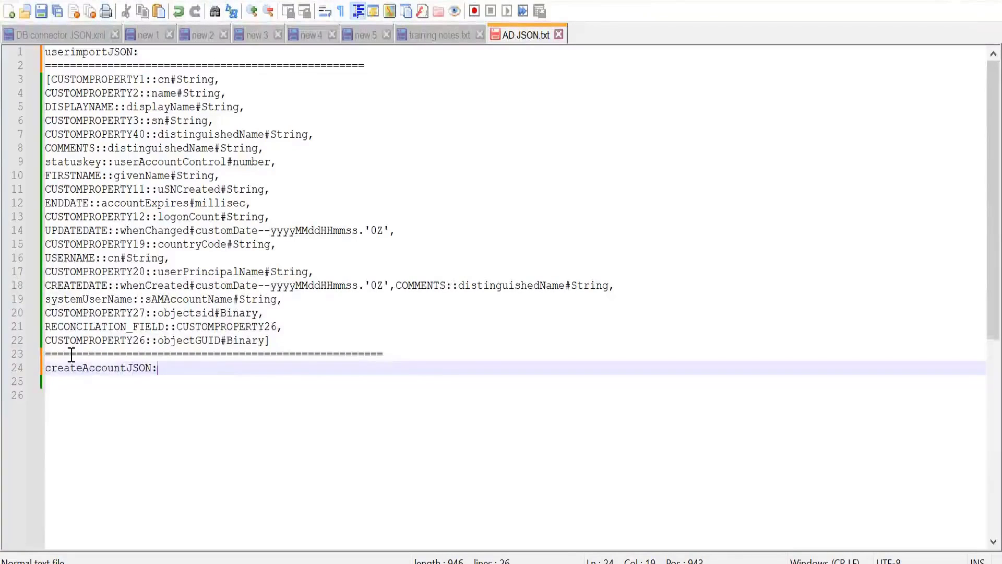
pyautogui.write(':')
pyautogui.press('Return')
pyautogui.write('{ "accountExpires": "0", "cn": "${cn}", "co": "${user.country}", "department": "${user.departmentname}", "displayname": "${user.displayname}", "employeeID": "${user.employeeid}", "employeenumber": "1", "employeetype": "${user.employeeType}", "givenName": "${user.firstname}", "l": "${user.city}", "mail": "${user.email}", "name": "${user.displayname}", "objectClass": ["top","person","organizationalPerson","user"], "physicaldeliveryofficename": "${user.employeeid}", "manager": "${managerAccount.accountID}", "pwdLastSet": "0", "sAMAccountName": "${task.accountName}", "sn": "${user.lastname}", "st": "${user.customproperty10}", "streetAddress": "${user.street}", "title": "${user.title}" }')
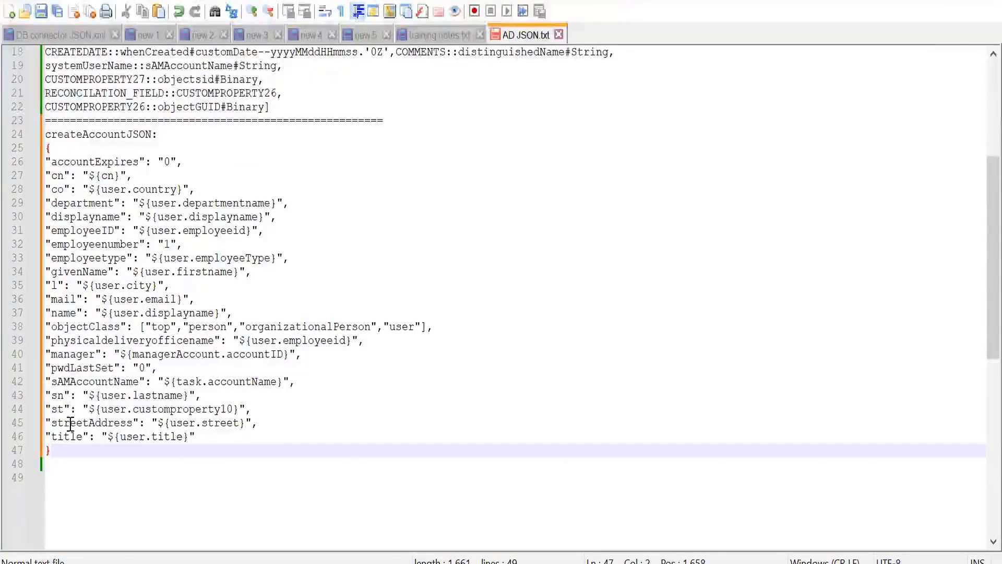
# Close the createAccountJSON section with a separator line of equals signs after the final brace.
pyautogui.press('Return')
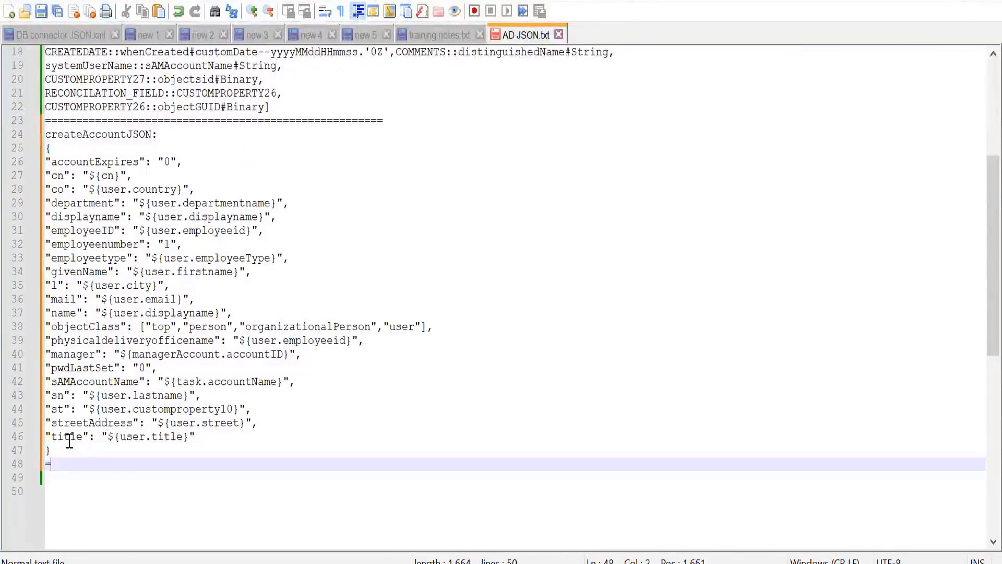
pyautogui.write('======================================================')
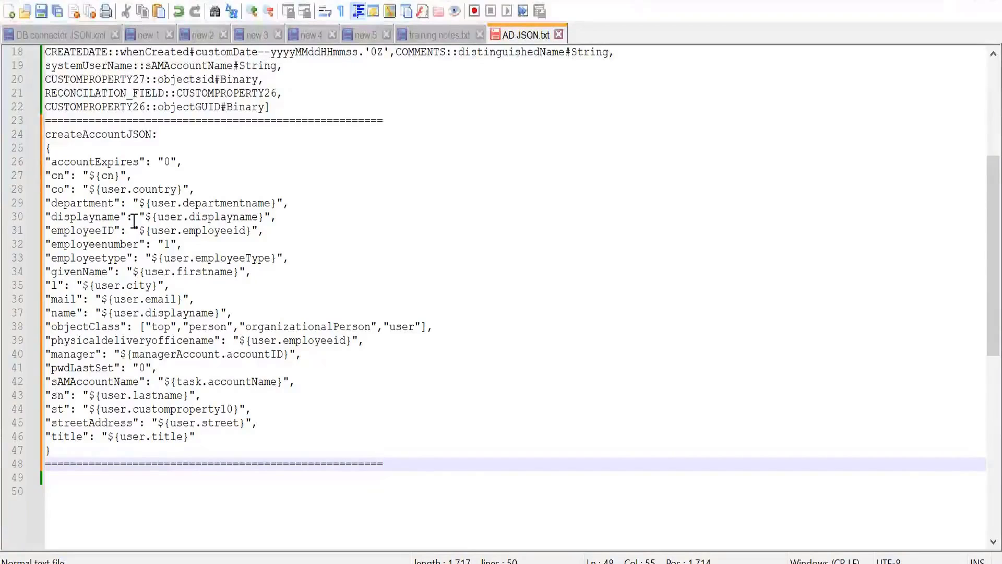
# Highlight the accountExpires attribute and its value in the createAccountJSON section to review the mapping.
pyautogui.doubleClick(103, 162)
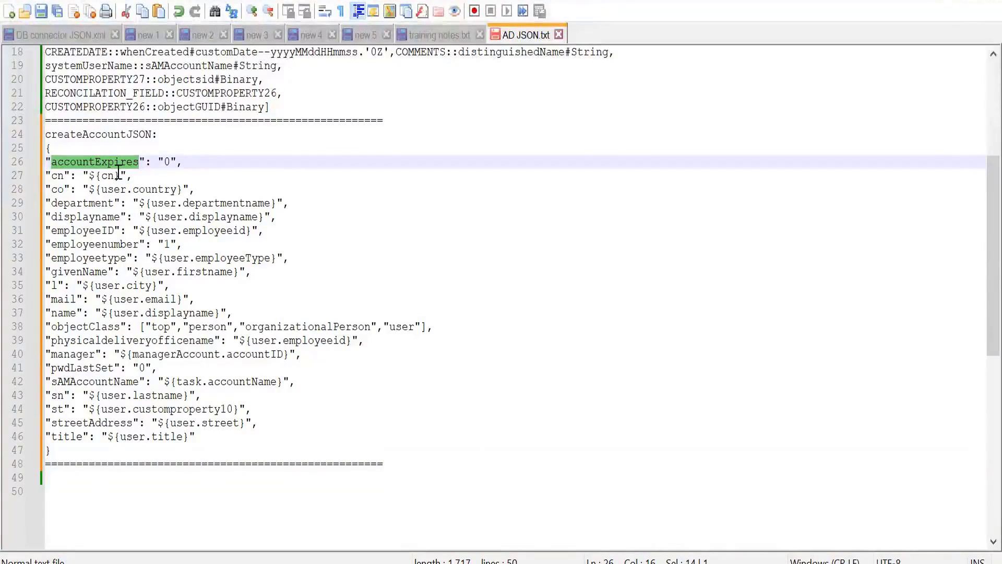
pyautogui.click(167, 163)
pyautogui.doubleClick(166, 163)
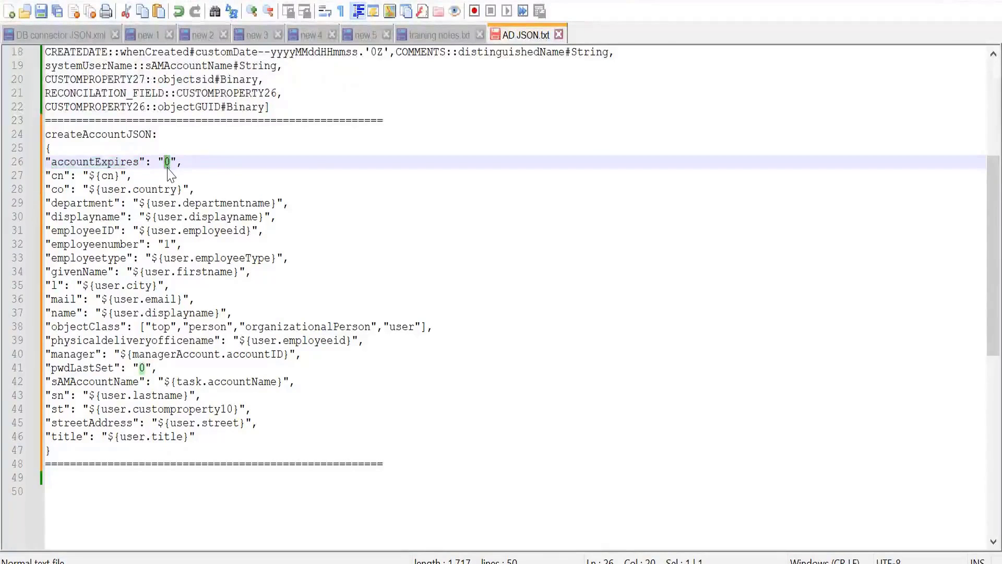
# Highlight the cn attribute in the createAccountJSON section to review its mapping to ${cn}.
pyautogui.click(170, 160)
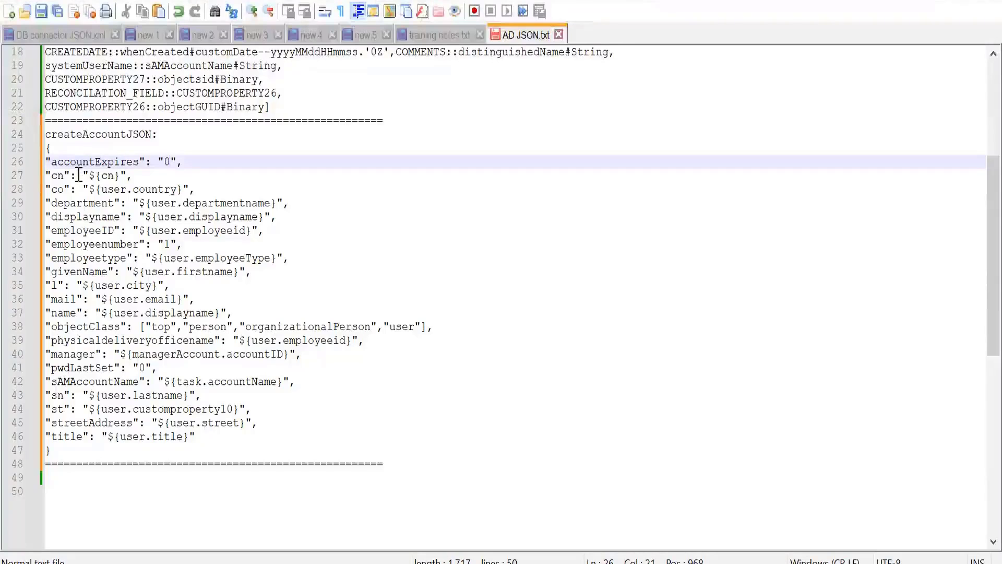
pyautogui.doubleClick(58, 176)
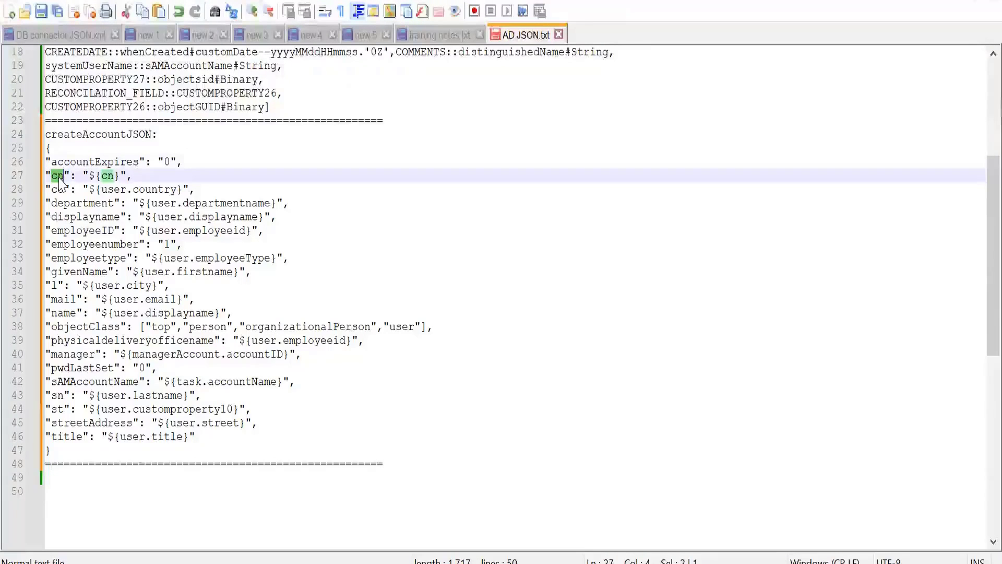
pyautogui.click(91, 177)
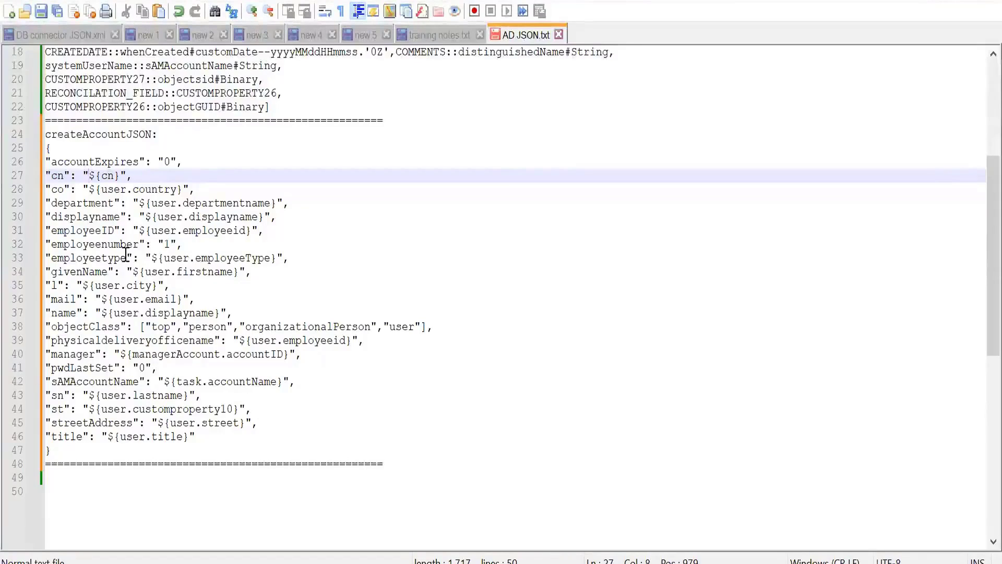
# Highlight user.country and the co attribute it feeds to review how the country mapping is built.
pyautogui.click(95, 189)
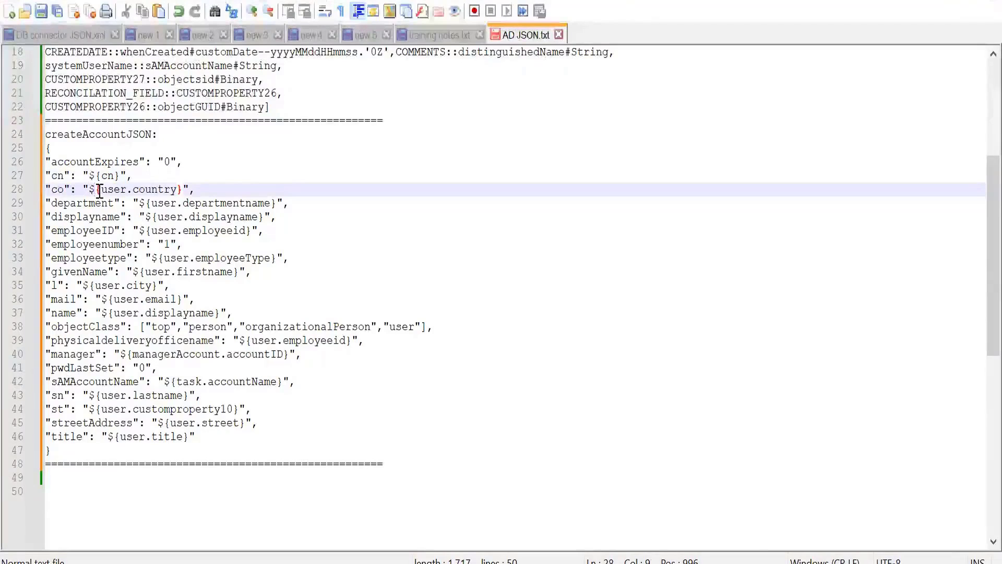
pyautogui.click(100, 190)
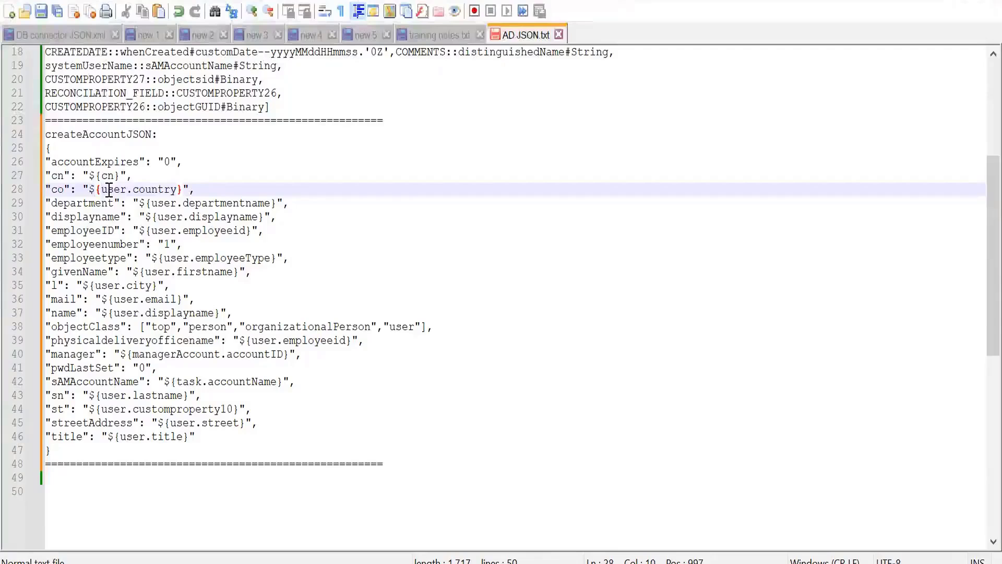
pyautogui.doubleClick(109, 192)
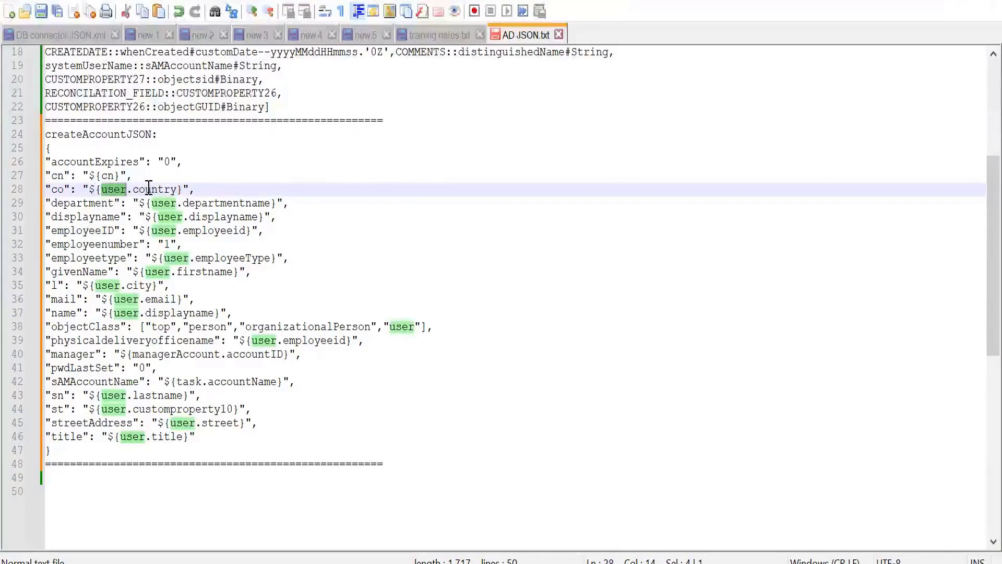
pyautogui.doubleClick(149, 189)
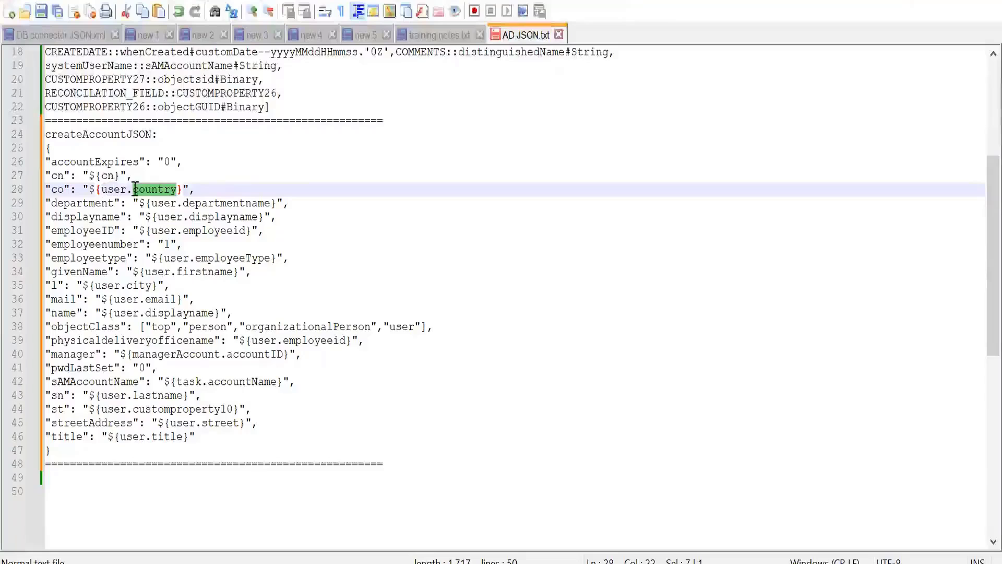
pyautogui.click(125, 189)
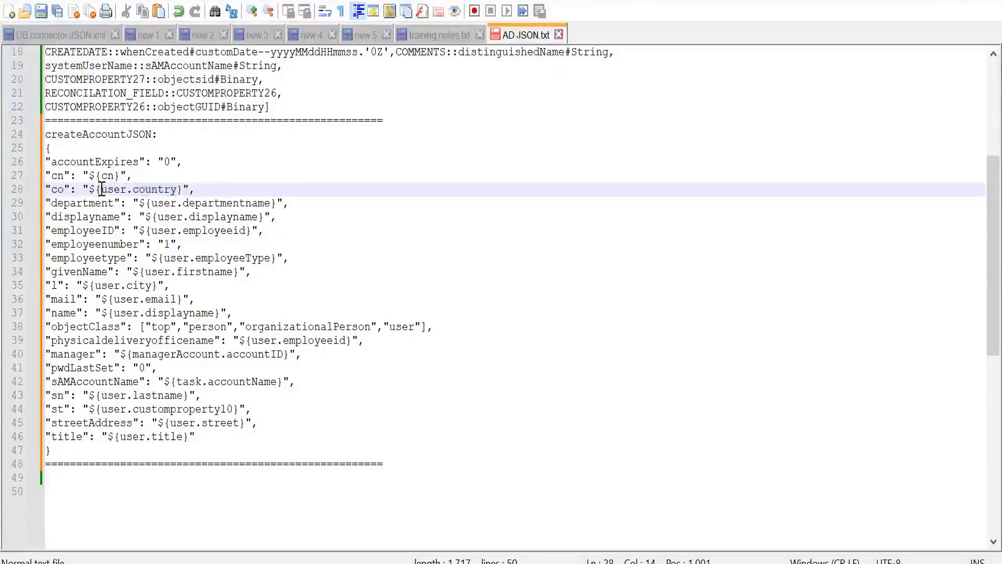
pyautogui.moveTo(102, 189); pyautogui.dragTo(176, 194)
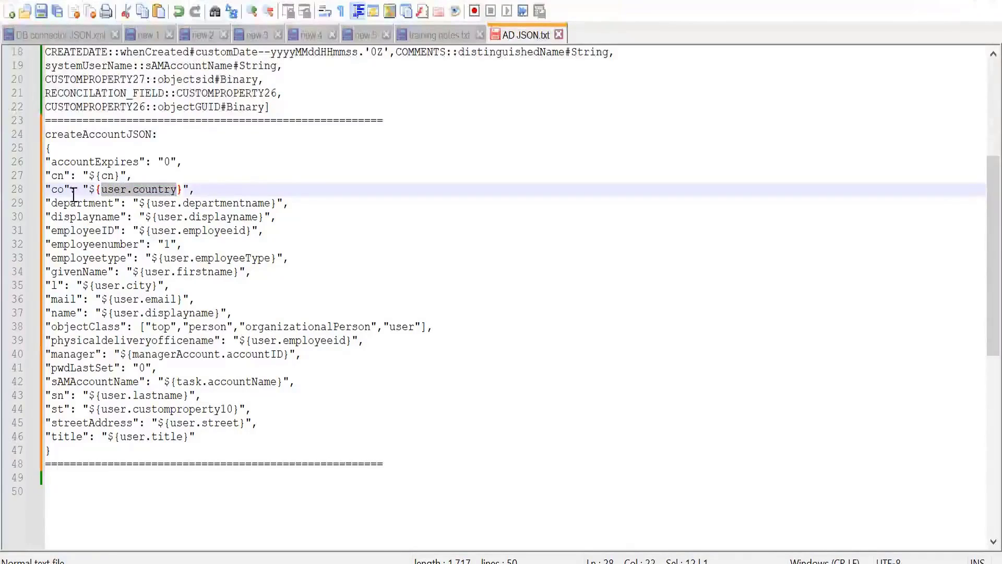
pyautogui.doubleClick(57, 190)
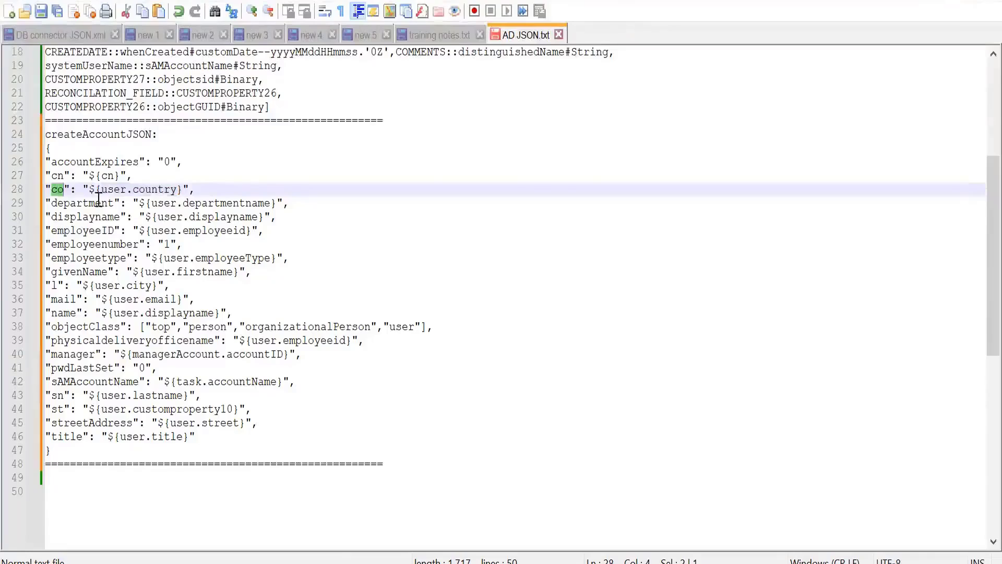
# Go through the target attribute names line by line from cn down to employeetype.
pyautogui.click(57, 175)
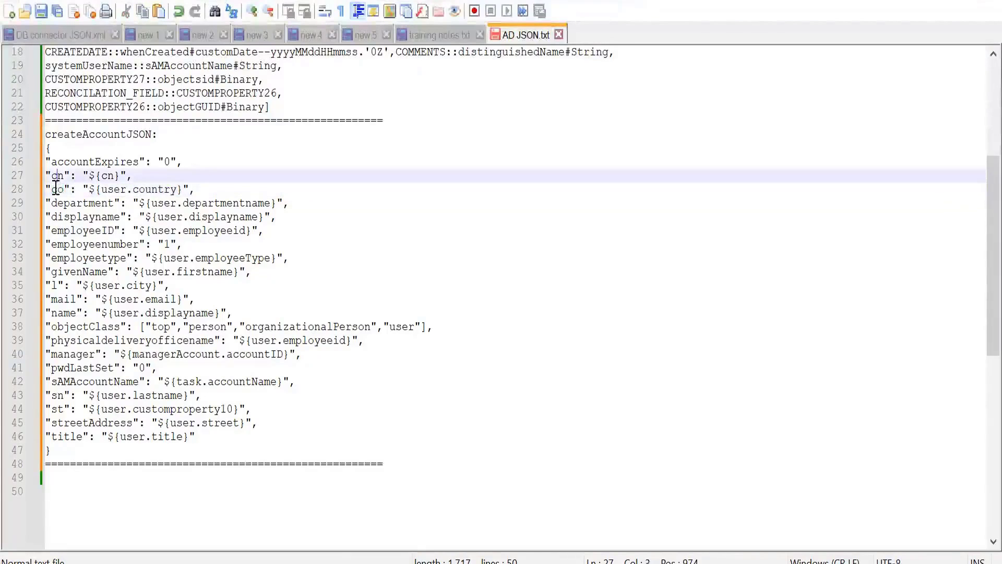
pyautogui.click(56, 189)
pyautogui.click(56, 204)
pyautogui.click(58, 217)
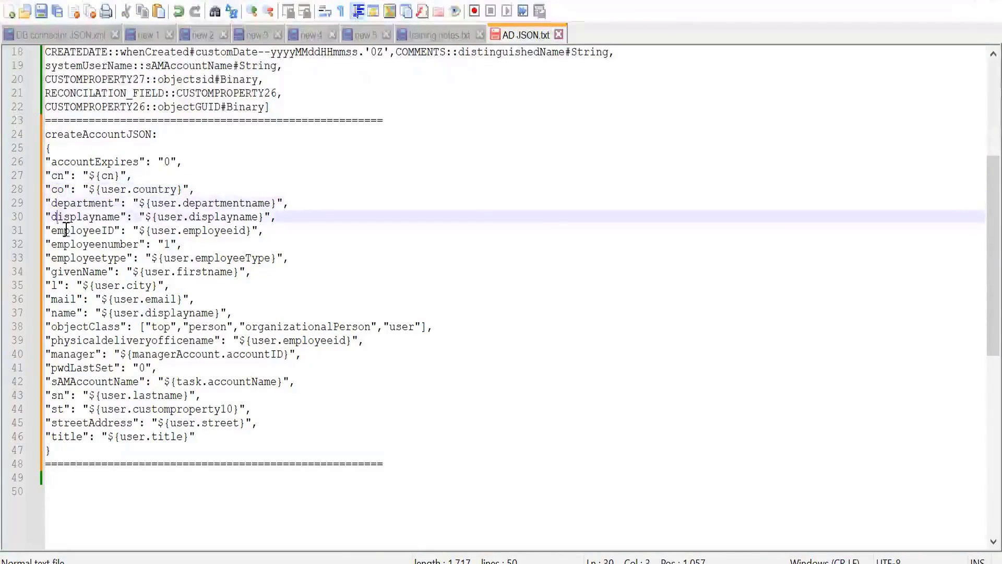
pyautogui.click(66, 231)
pyautogui.click(68, 244)
pyautogui.click(69, 258)
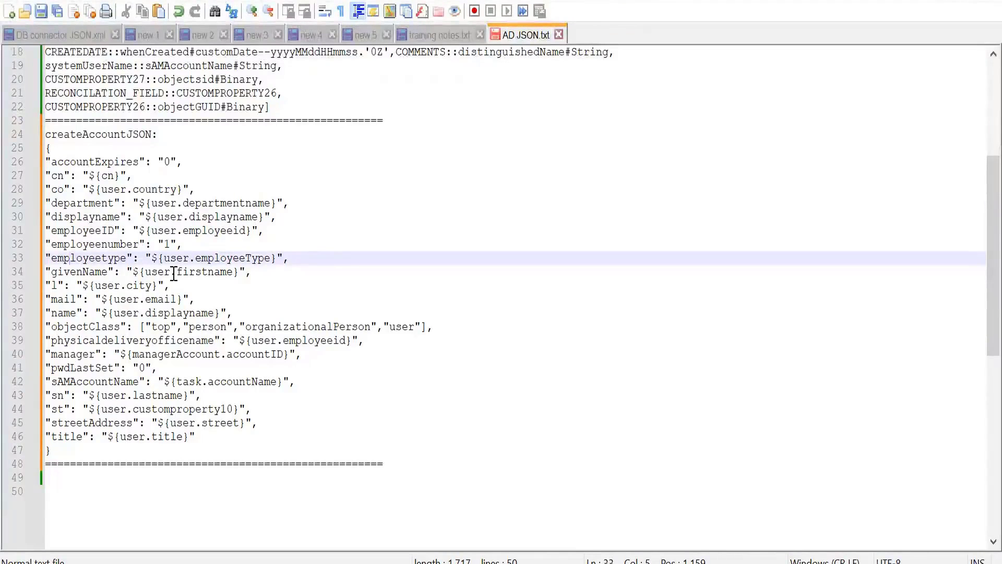
# Highlight the mapped user values for employeeID, employeetype, displayname and department to review the source attributes.
pyautogui.doubleClick(161, 230)
pyautogui.click(151, 230)
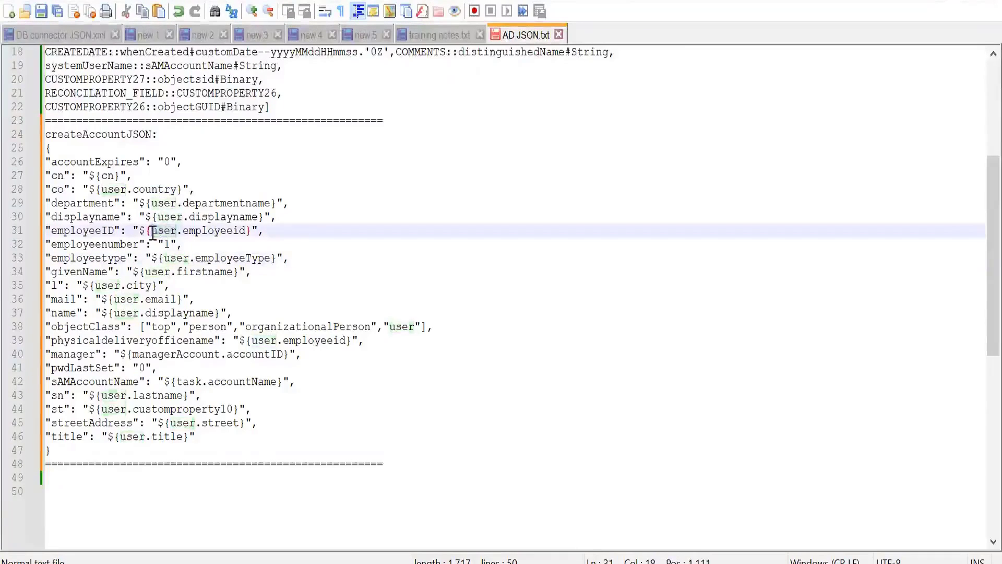
pyautogui.moveTo(152, 230); pyautogui.dragTo(247, 230)
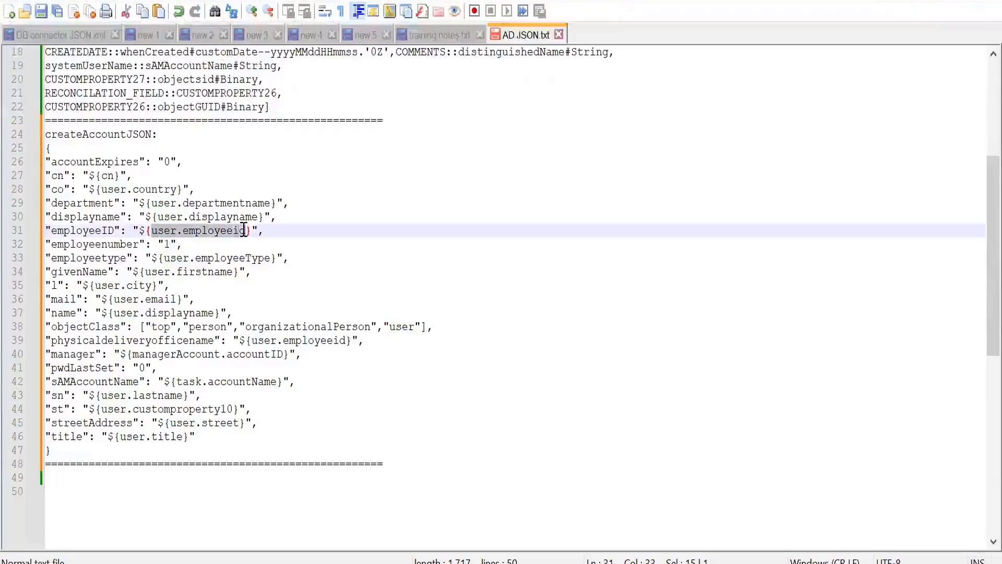
pyautogui.doubleClick(177, 258)
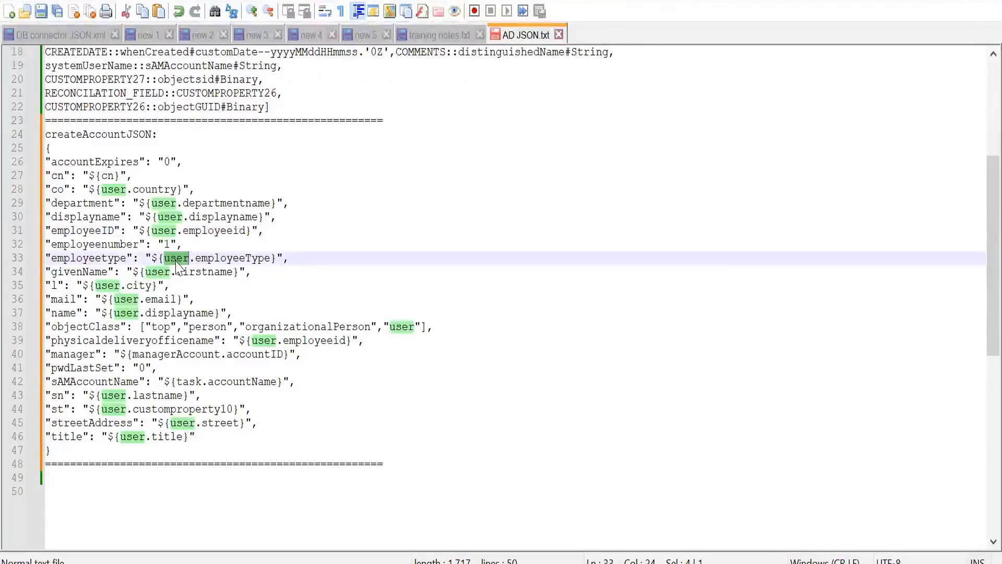
pyautogui.doubleClick(214, 230)
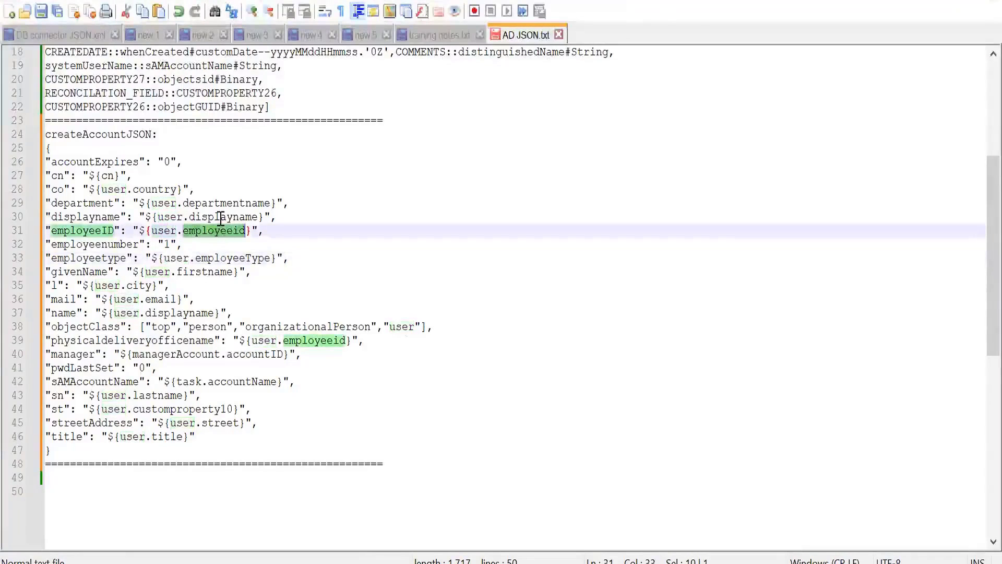
pyautogui.doubleClick(221, 217)
pyautogui.doubleClick(220, 203)
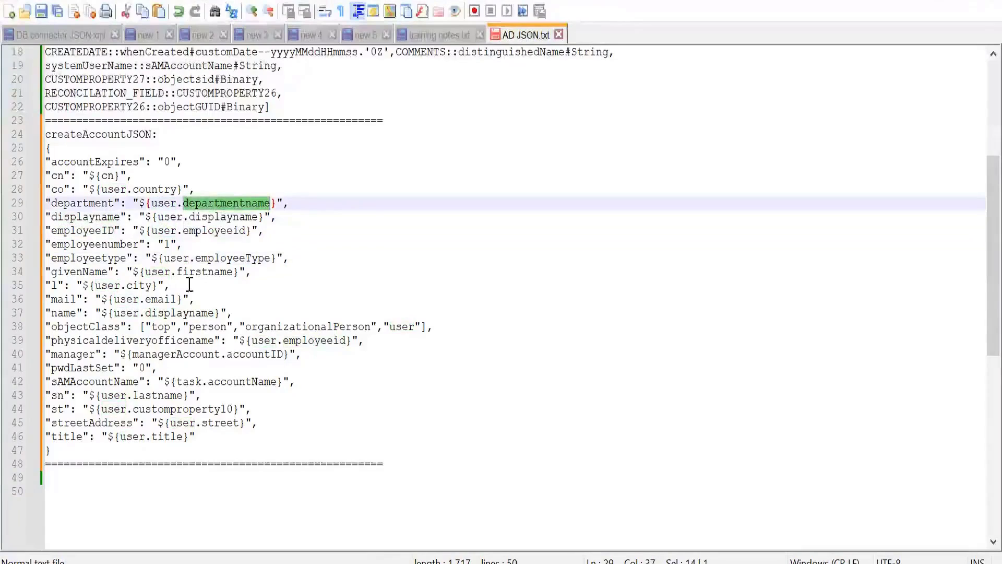
# Highlight the mail attribute and its user.email value, plus the user prefix in the employeetype and department mappings.
pyautogui.click(173, 313)
pyautogui.doubleClick(160, 299)
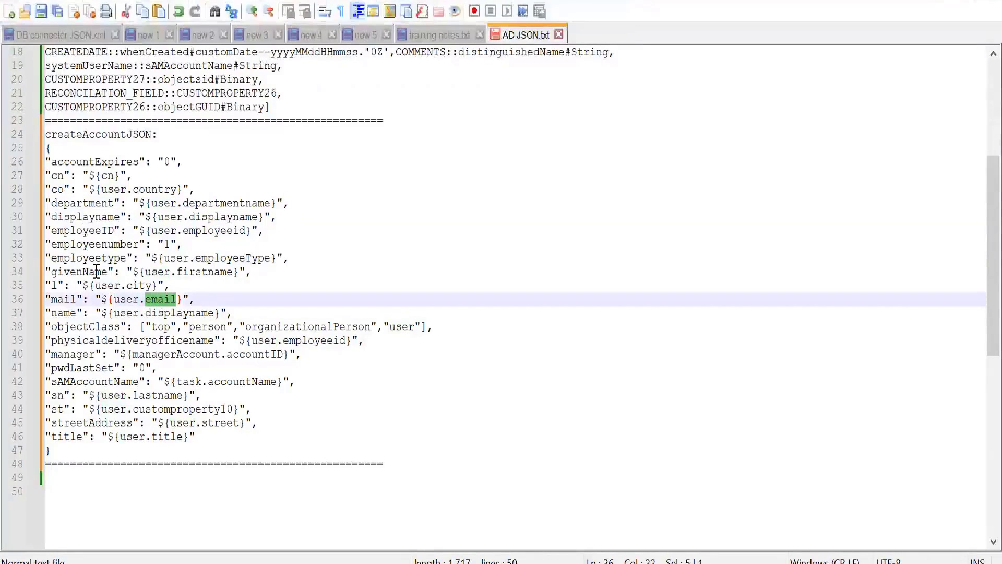
pyautogui.doubleClick(67, 299)
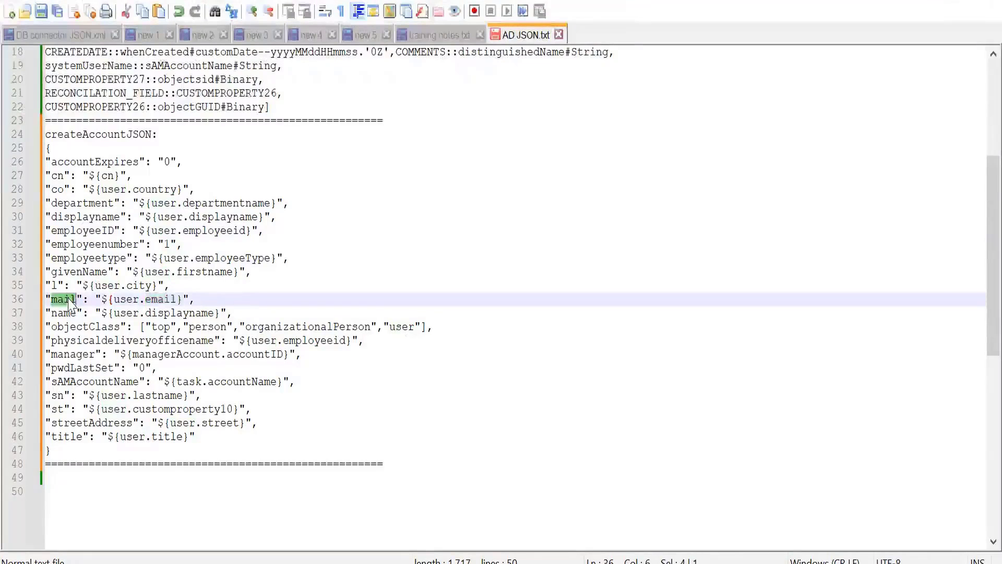
pyautogui.doubleClick(128, 300)
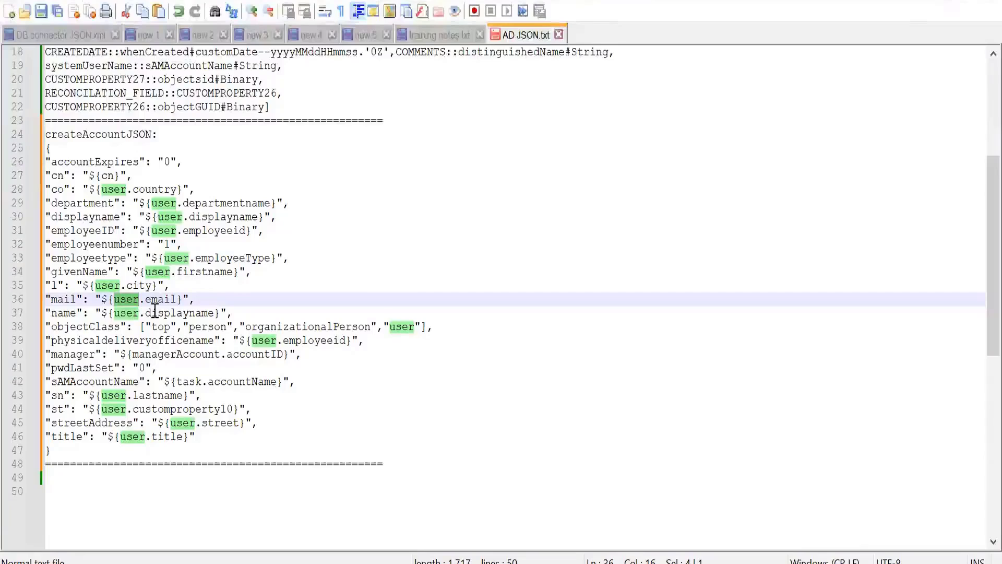
pyautogui.doubleClick(173, 258)
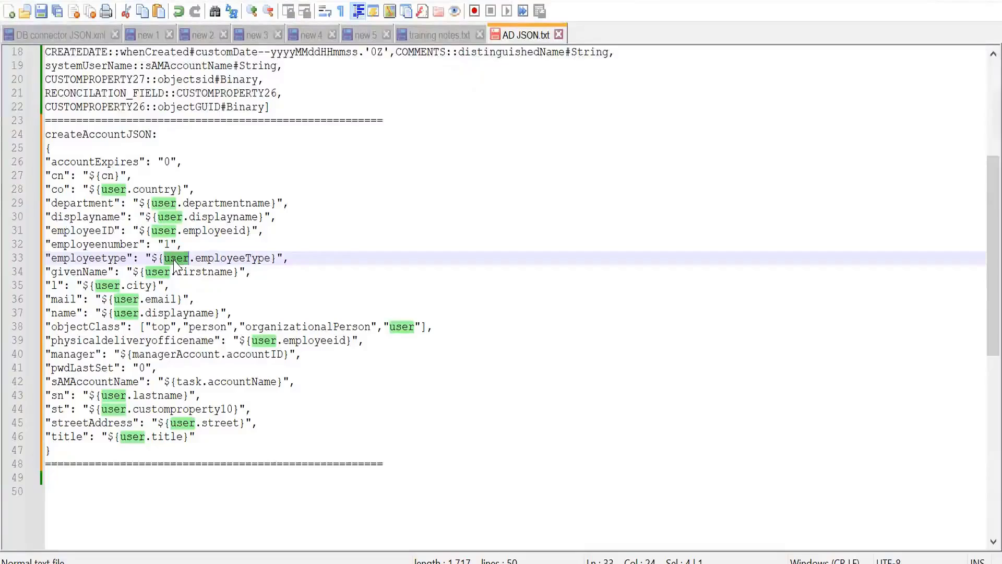
pyautogui.doubleClick(166, 203)
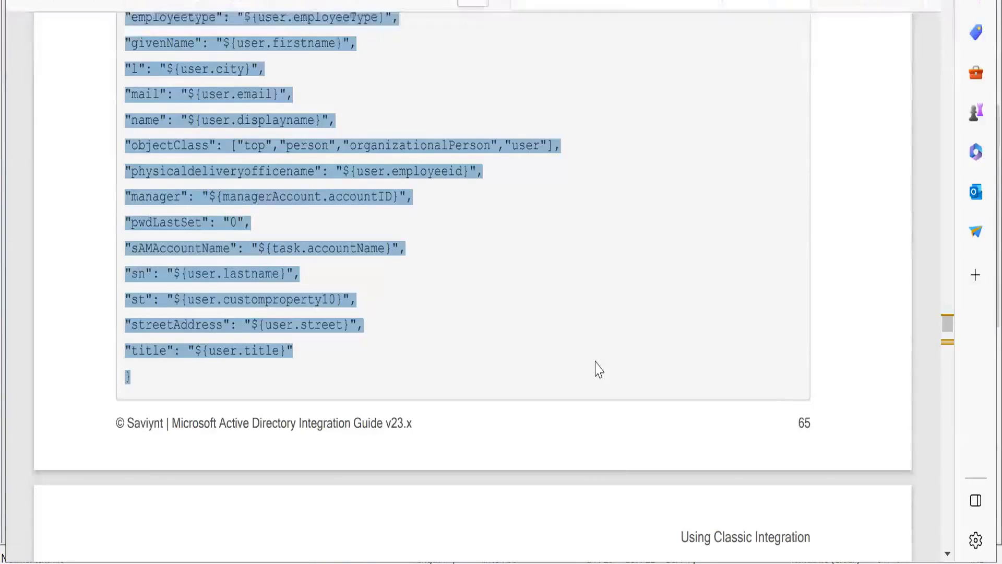
# Switch to the Saviynt Active Directory guide and examine the CREATEACCOUNTJSON notes, attribute descriptions and examples.
pyautogui.scroll(10, 599, 369)
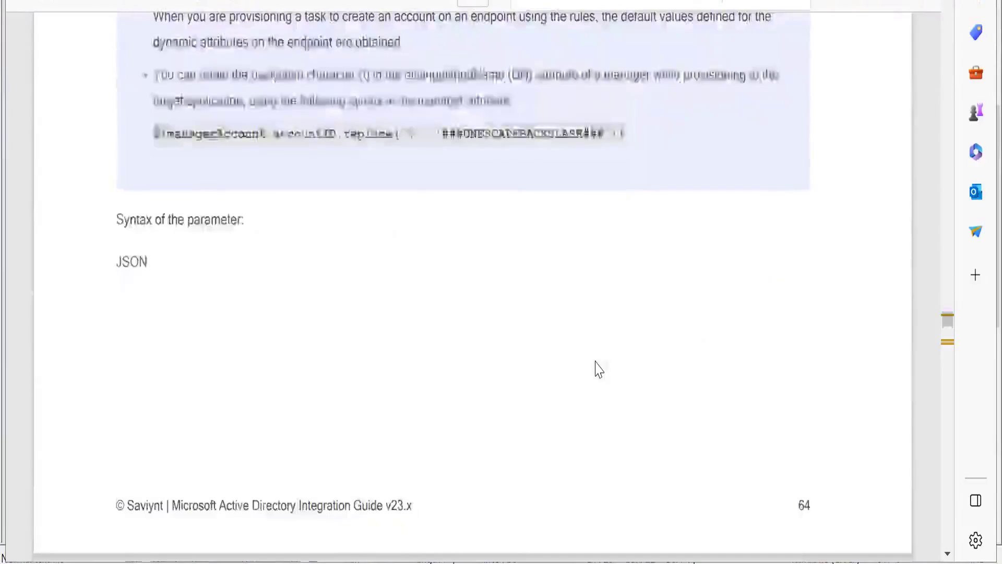
pyautogui.scroll(3, 599, 369)
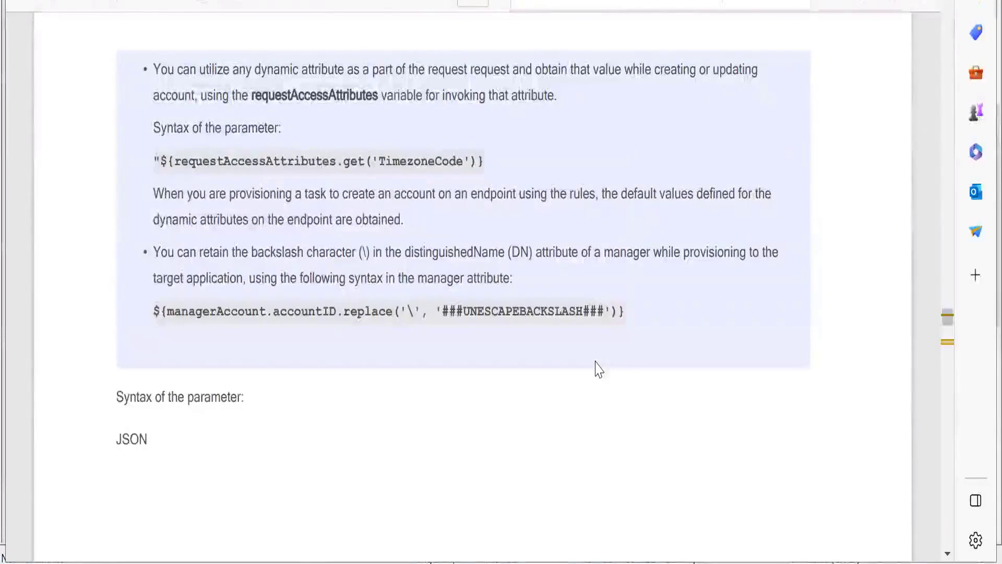
pyautogui.scroll(5, 599, 369)
pyautogui.scroll(6, 599, 369)
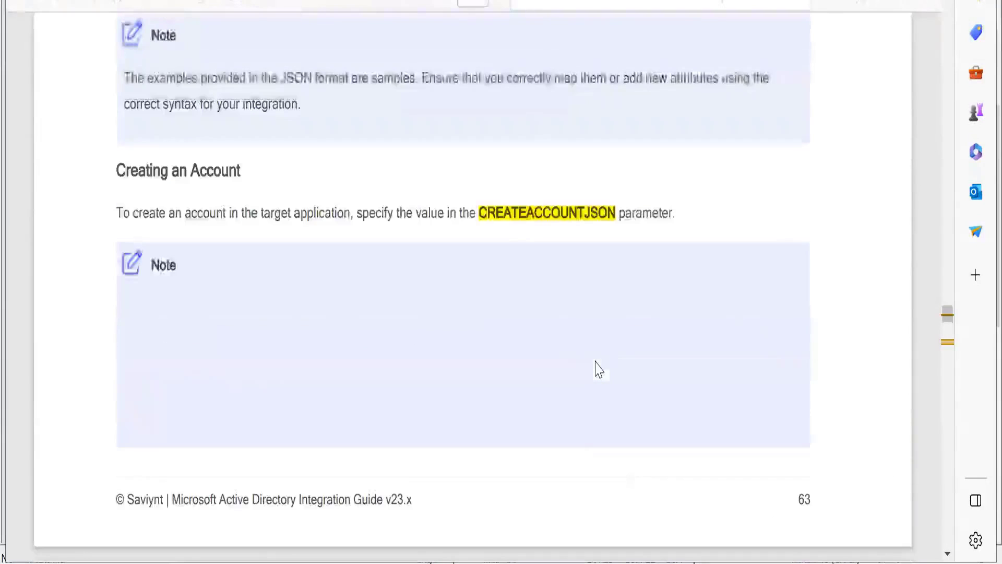
pyautogui.scroll(-10, 599, 369)
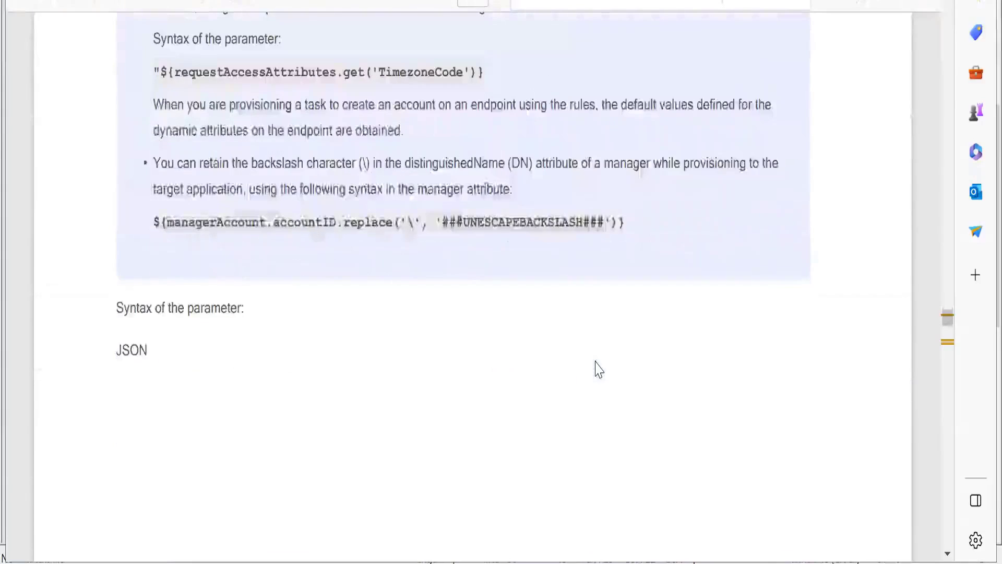
pyautogui.scroll(-5, 598, 369)
pyautogui.scroll(-9, 598, 369)
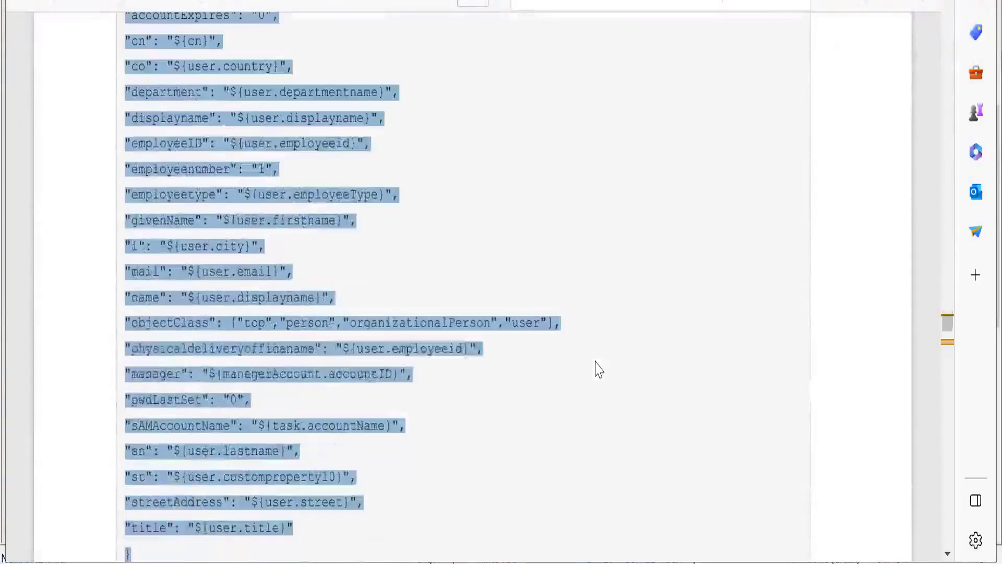
pyautogui.scroll(-9, 599, 370)
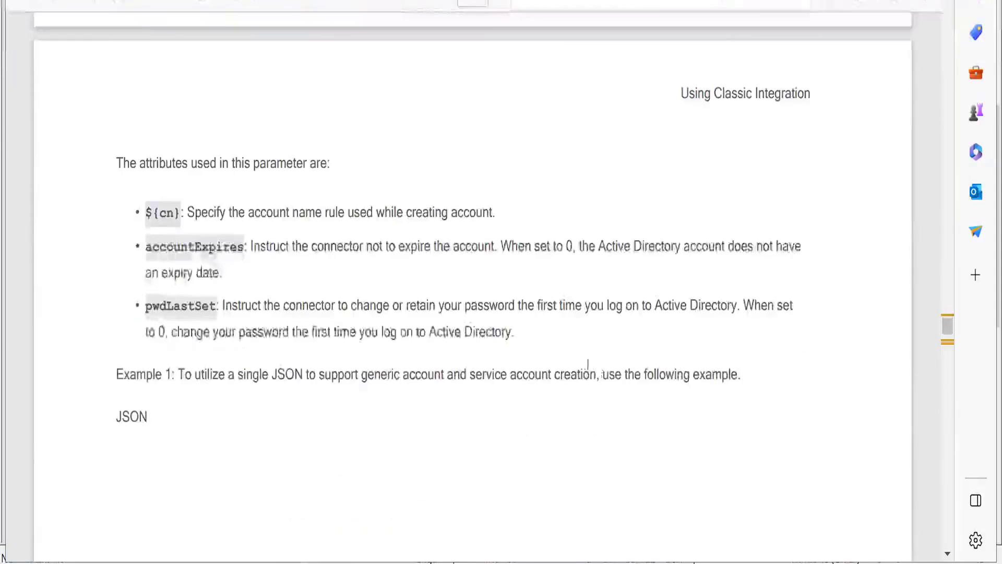
pyautogui.scroll(-14, 499, 327)
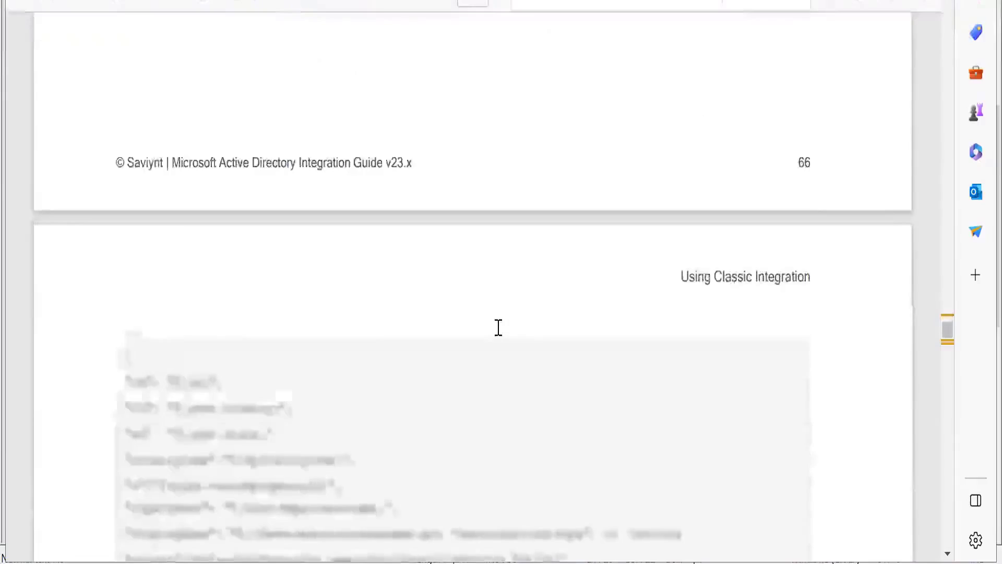
pyautogui.scroll(-10, 498, 327)
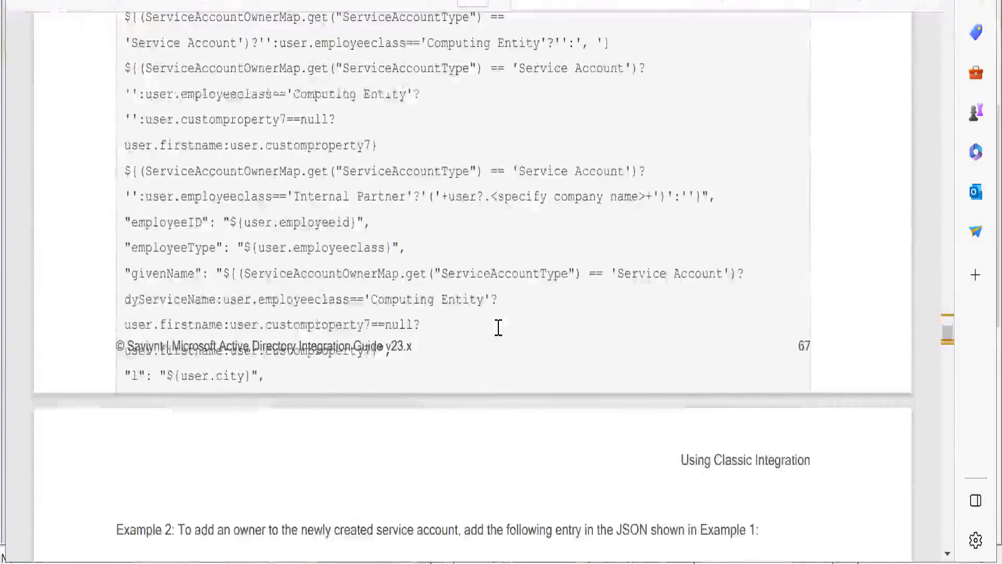
pyautogui.scroll(-10, 499, 327)
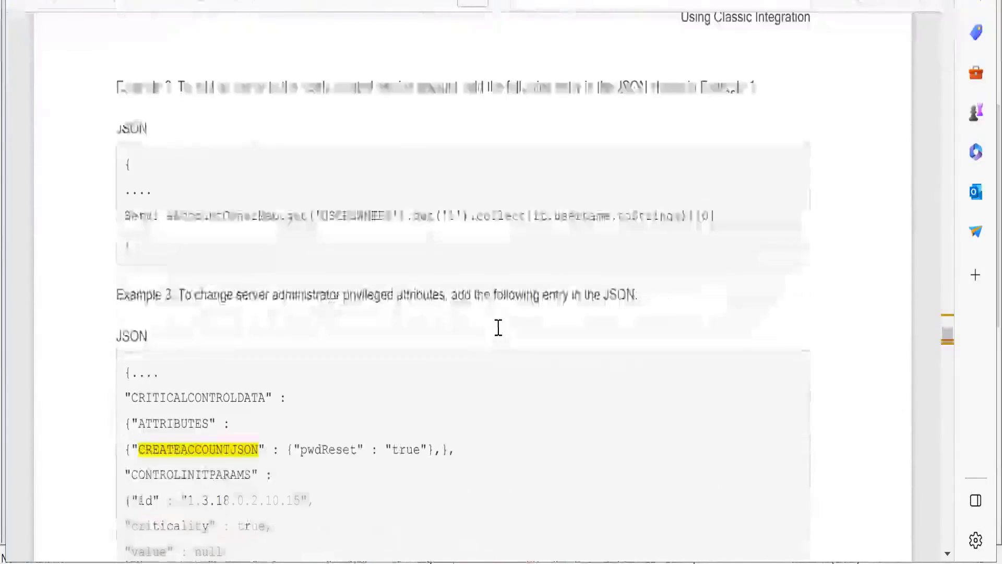
pyautogui.scroll(10, 498, 332)
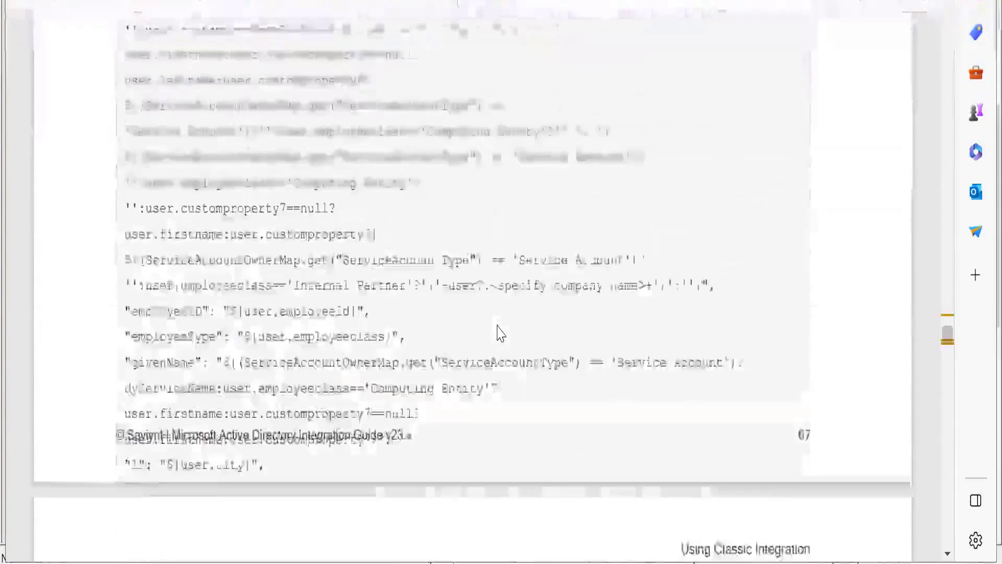
pyautogui.scroll(-5, 499, 332)
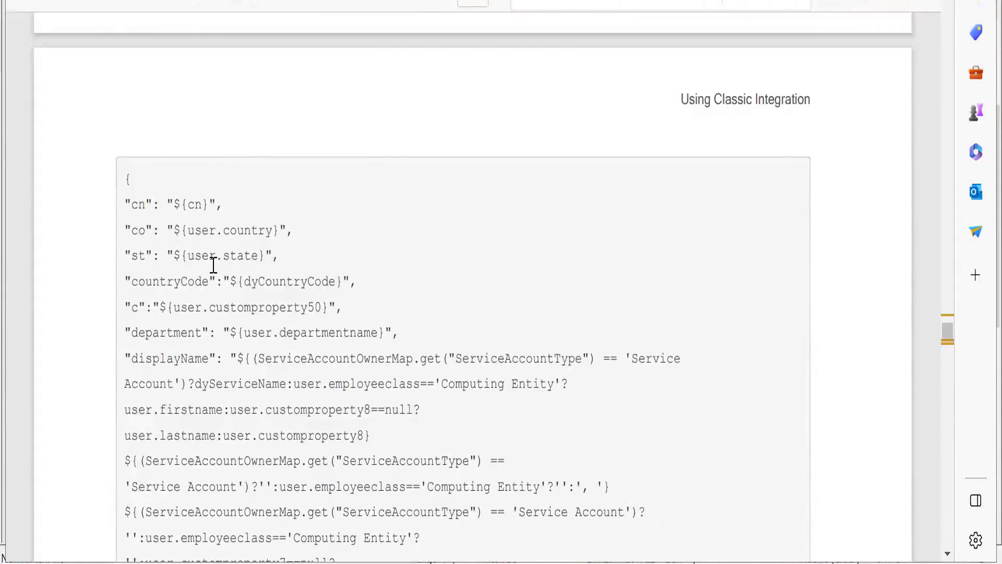
# Switch back to AD JSON.txt in Notepad++ and highlight the accountExpires attribute in the createAccountJSON section.
pyautogui.hotkey('alt', 'Tab')
pyautogui.doubleClick(67, 163)
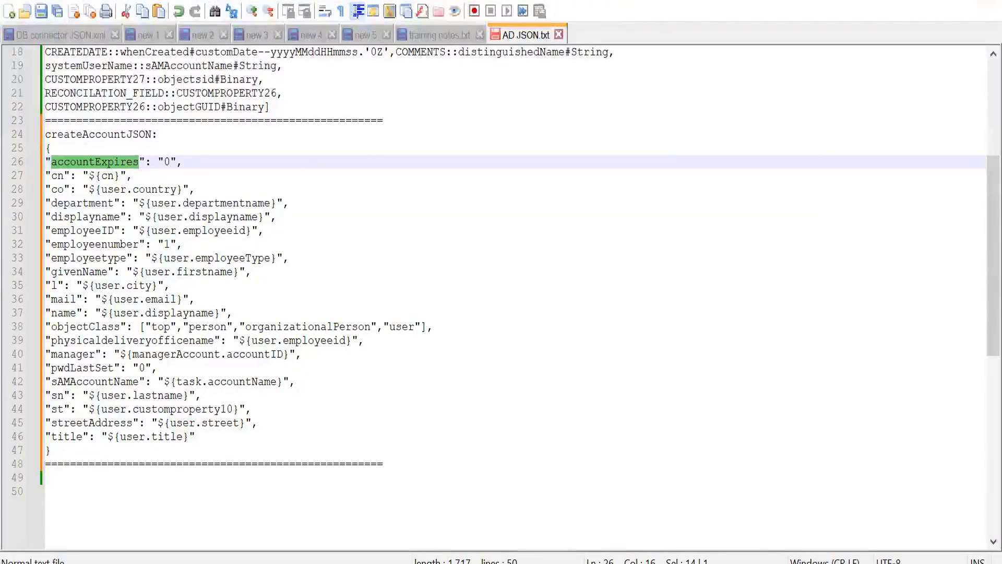
# Switch to Apache Directory Studio, then close the AD connection and open it again.
pyautogui.moveTo(601, 563)
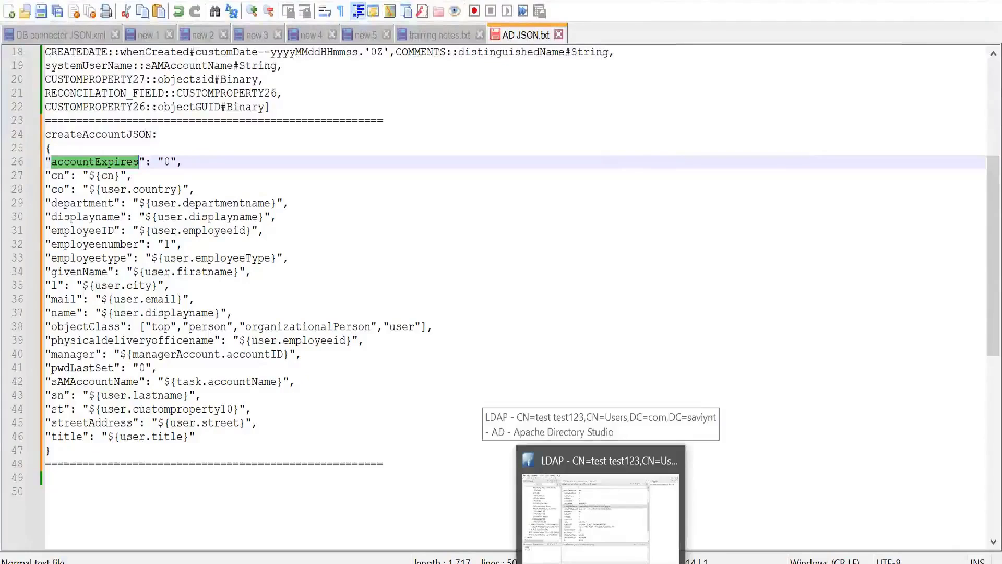
pyautogui.click(600, 504)
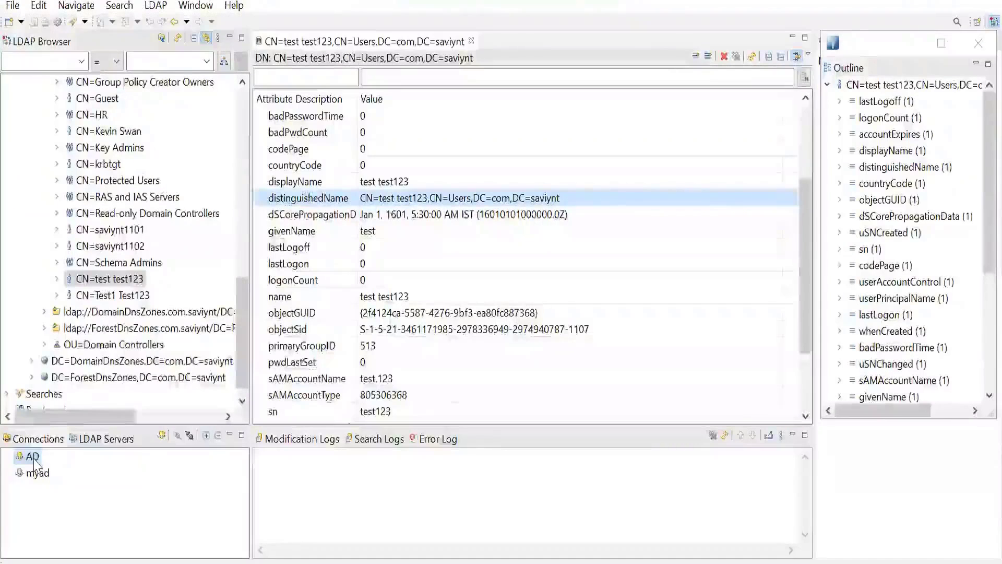
pyautogui.rightClick(34, 459)
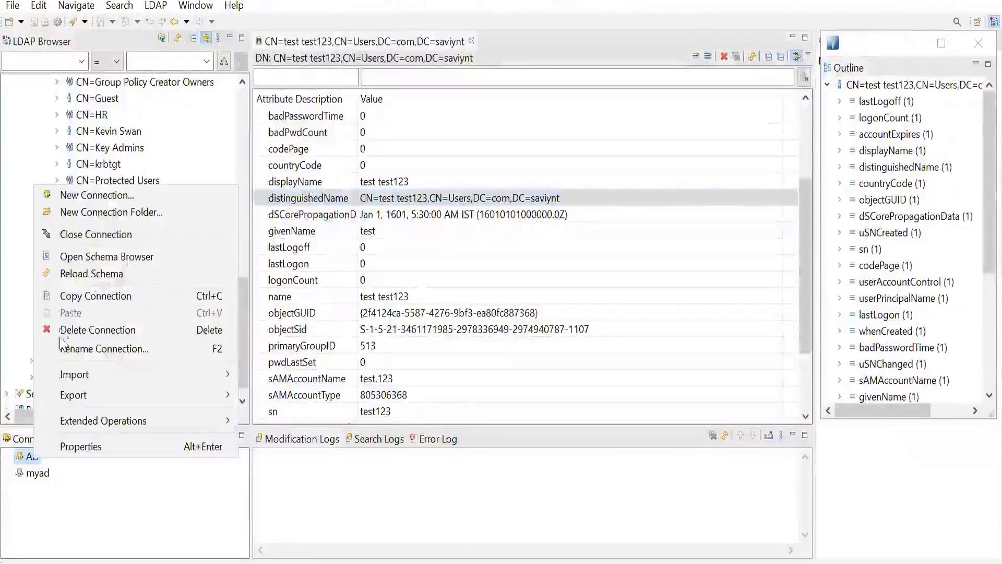
pyautogui.click(79, 240)
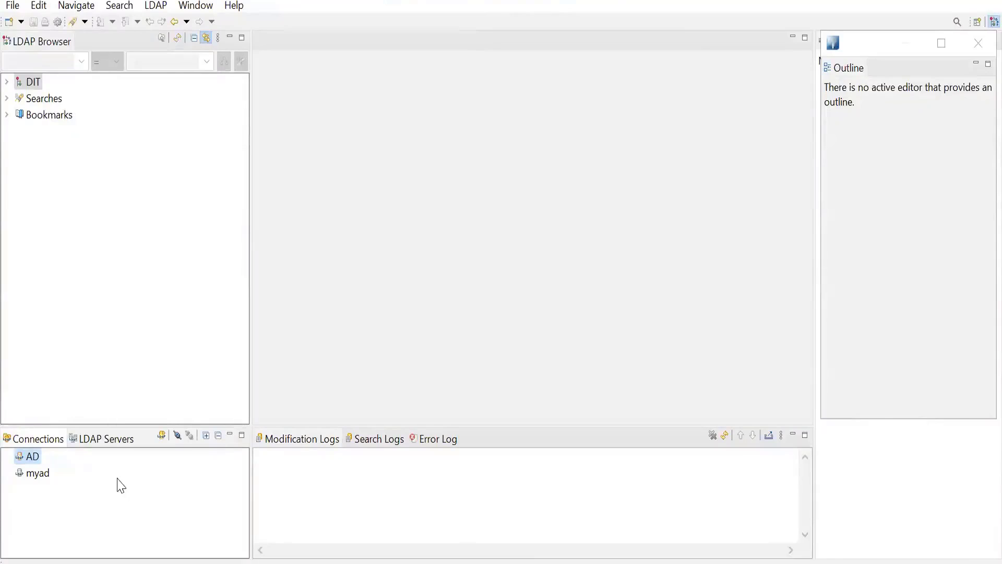
pyautogui.rightClick(37, 463)
pyautogui.click(95, 232)
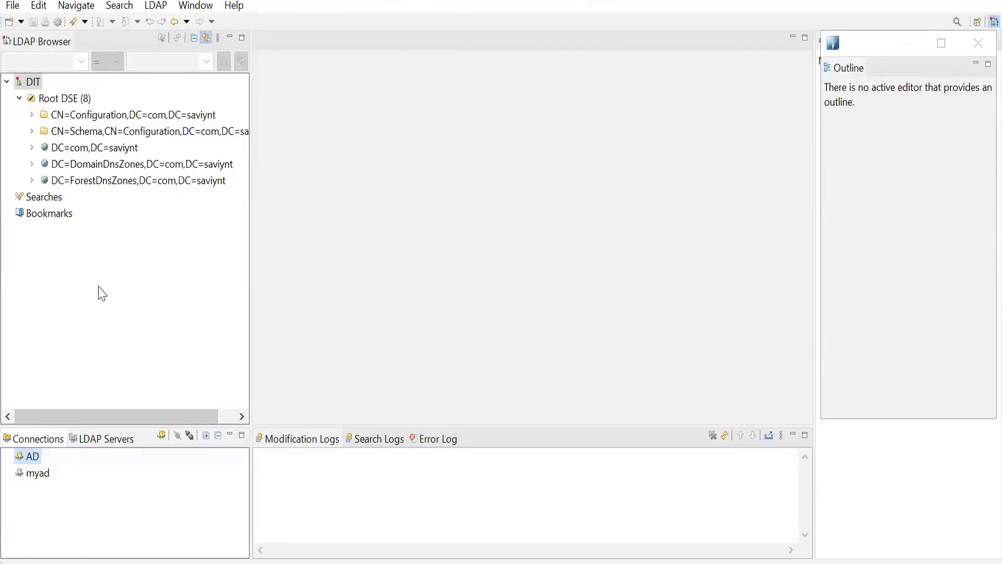
# Expand DC=com,DC=saviynt and its CN=Users container, and open the user entry listed directly below CN=HR.
pyautogui.click(32, 149)
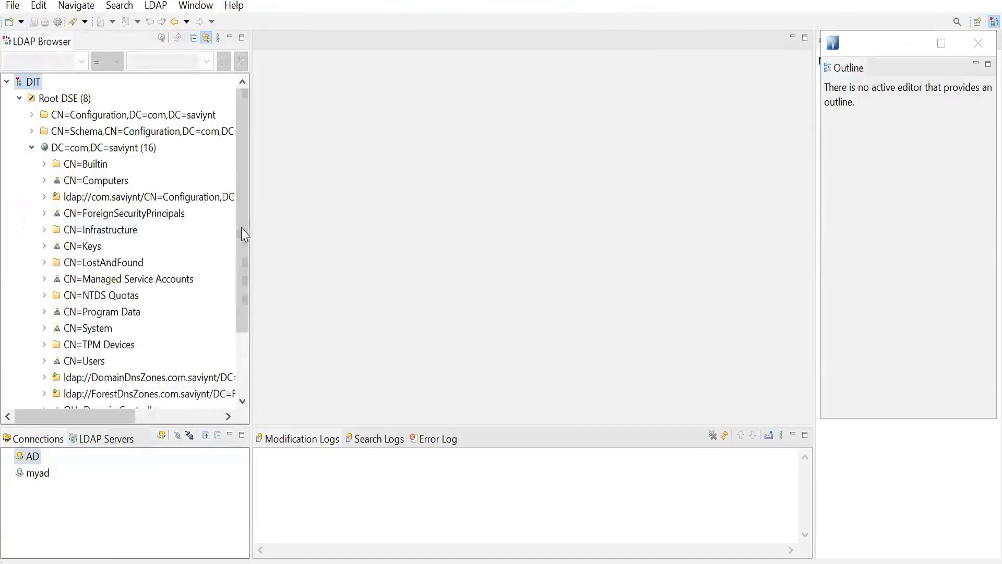
pyautogui.moveTo(243, 235); pyautogui.dragTo(242, 329)
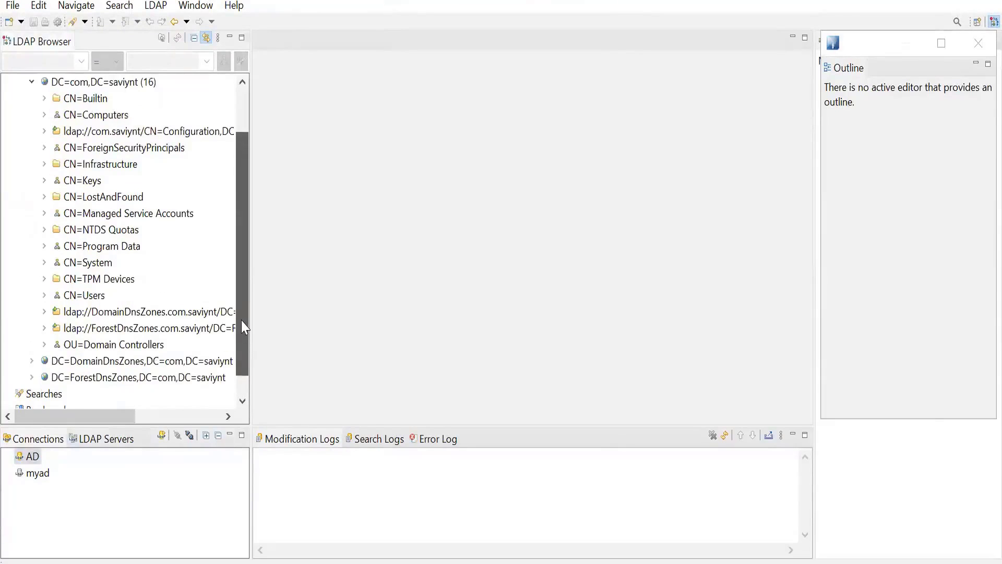
pyautogui.click(45, 295)
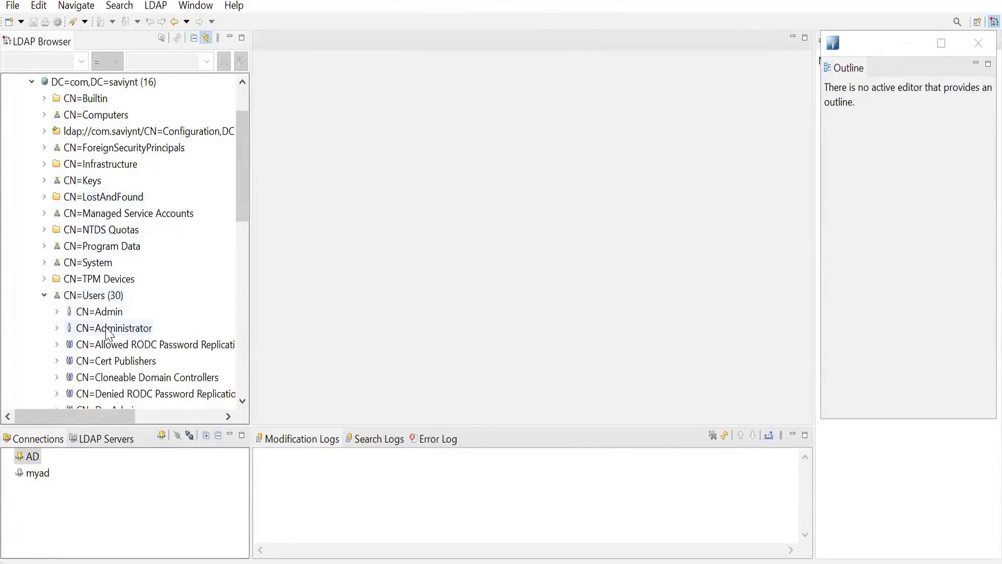
pyautogui.scroll(-5, 109, 334)
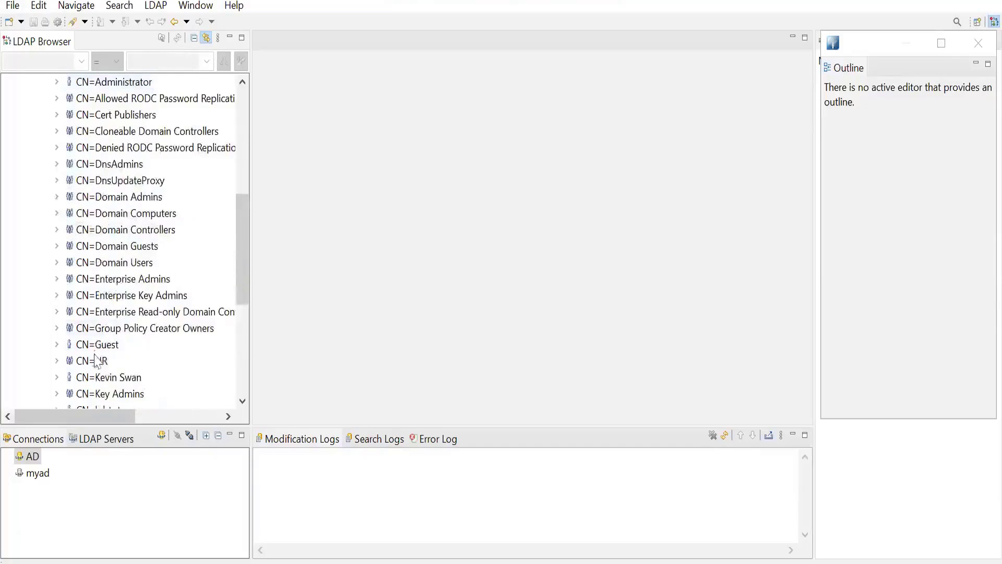
pyautogui.click(117, 380)
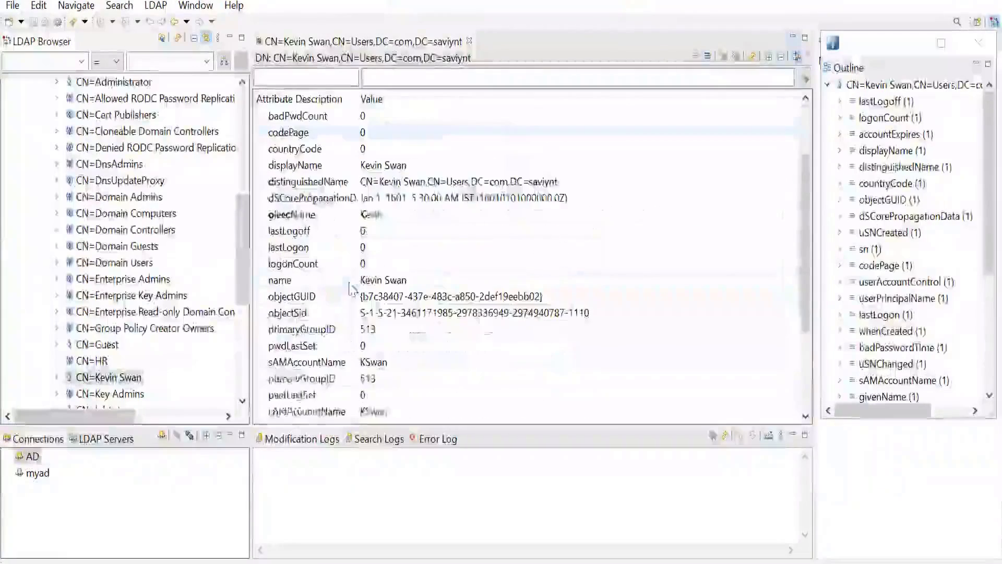
# Copy the sAMAccountName value of the opened user entry.
pyautogui.click(376, 368)
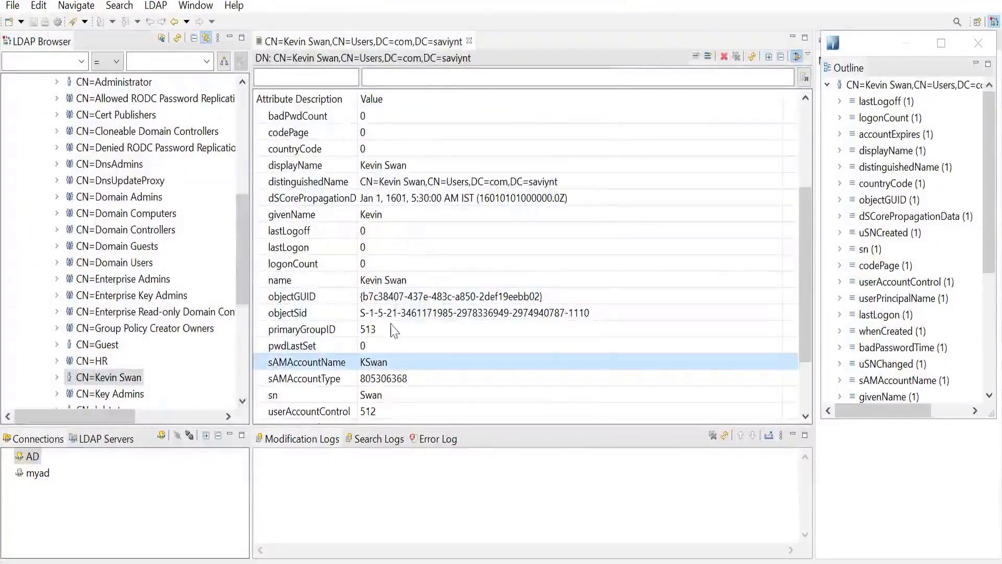
pyautogui.rightClick(378, 368)
pyautogui.click(424, 137)
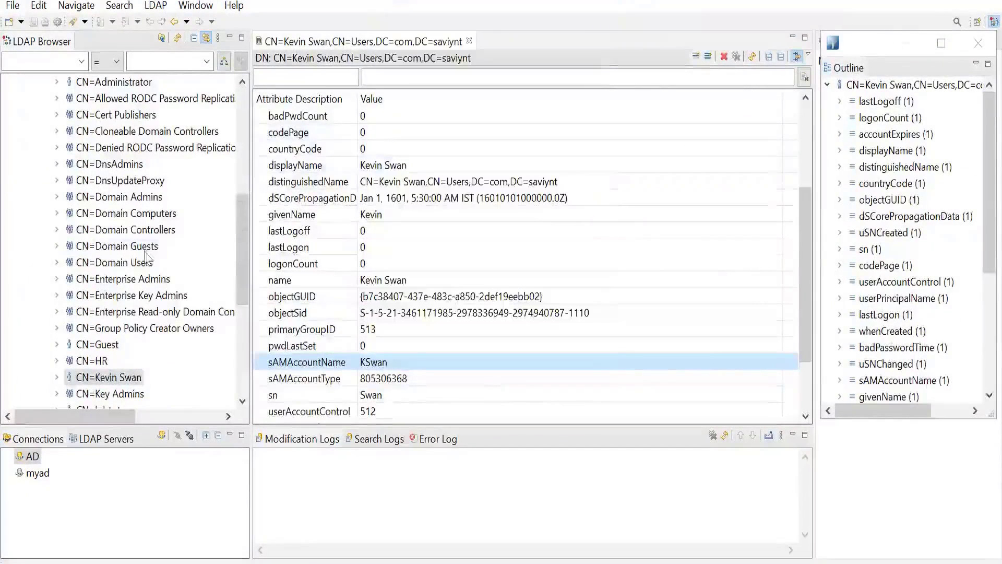
# Run an LDAP search with base DC=com,DC=saviynt, filtering on sAMAccountName equal to the copied account name.
pyautogui.scroll(6, 113, 262)
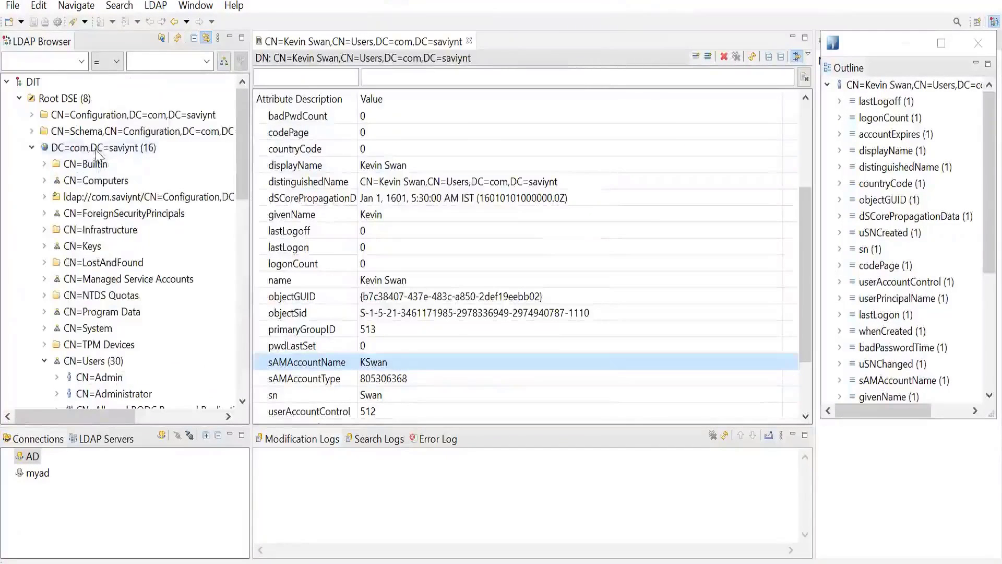
pyautogui.click(97, 150)
pyautogui.rightClick(96, 151)
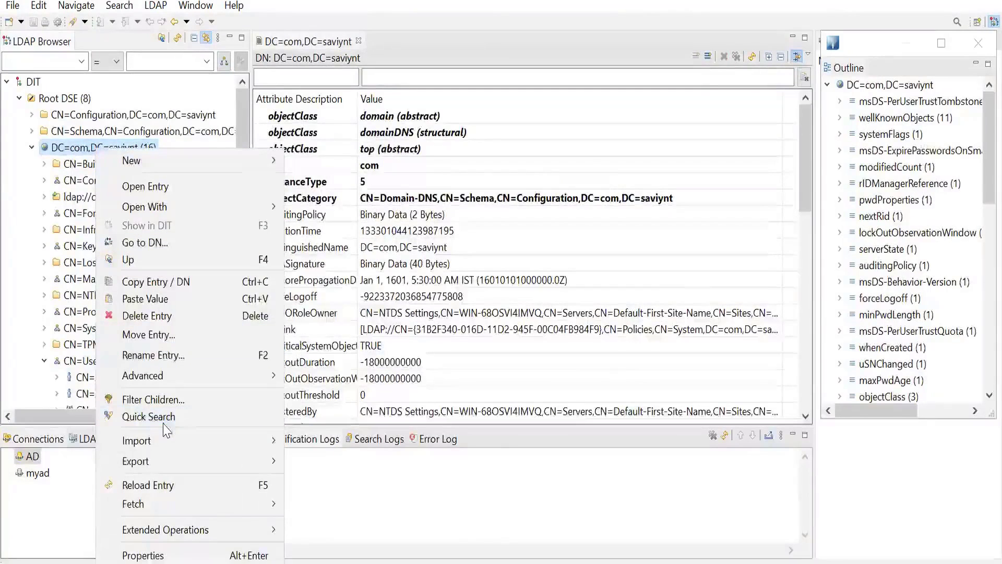
pyautogui.click(78, 149)
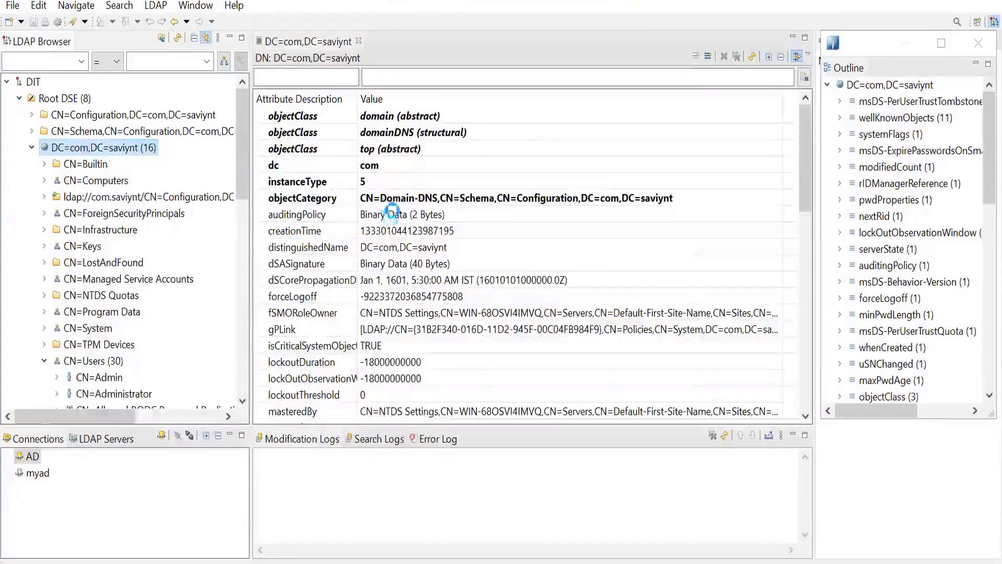
pyautogui.hotkey('ctrl', 'h')
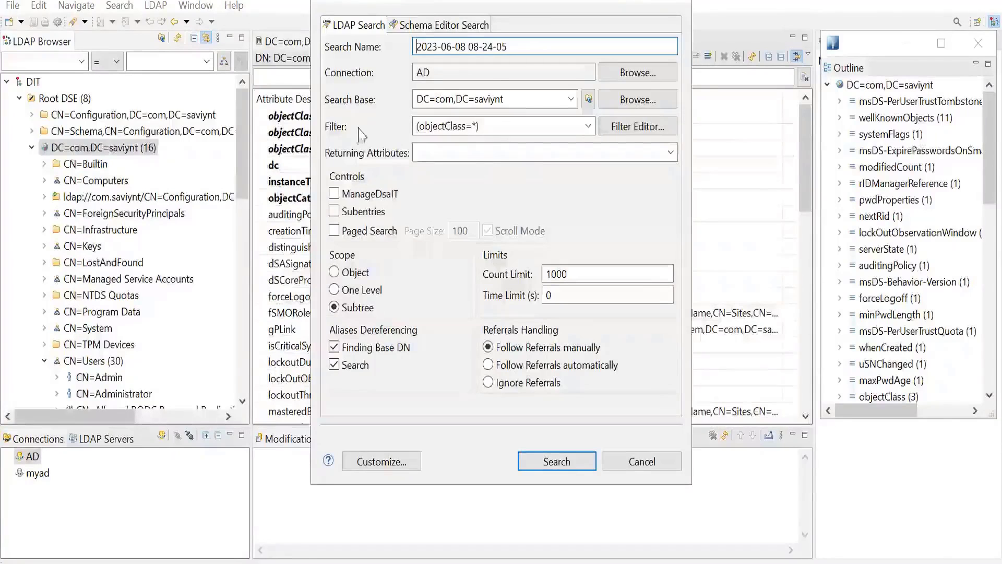
pyautogui.click(487, 125)
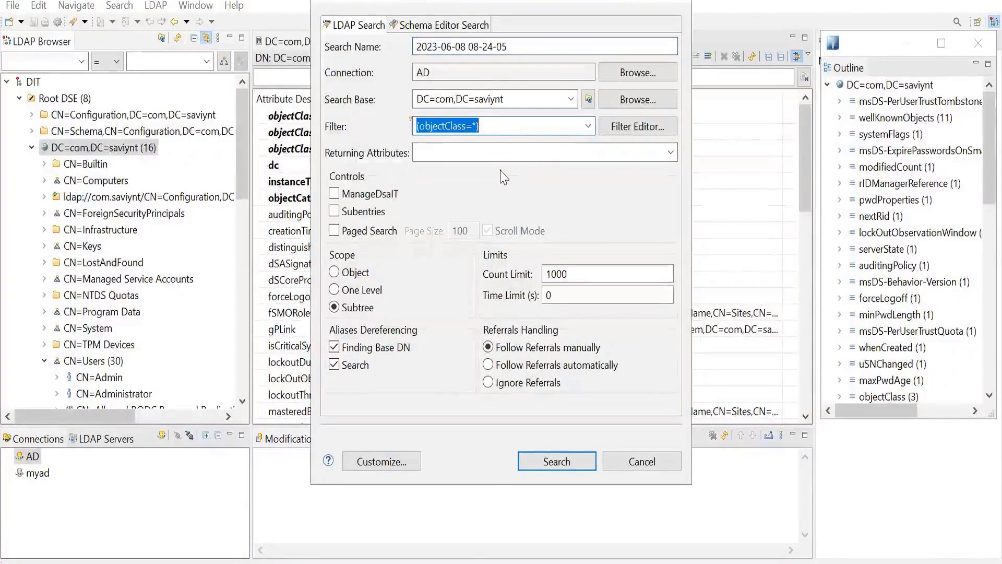
pyautogui.write('(sa')
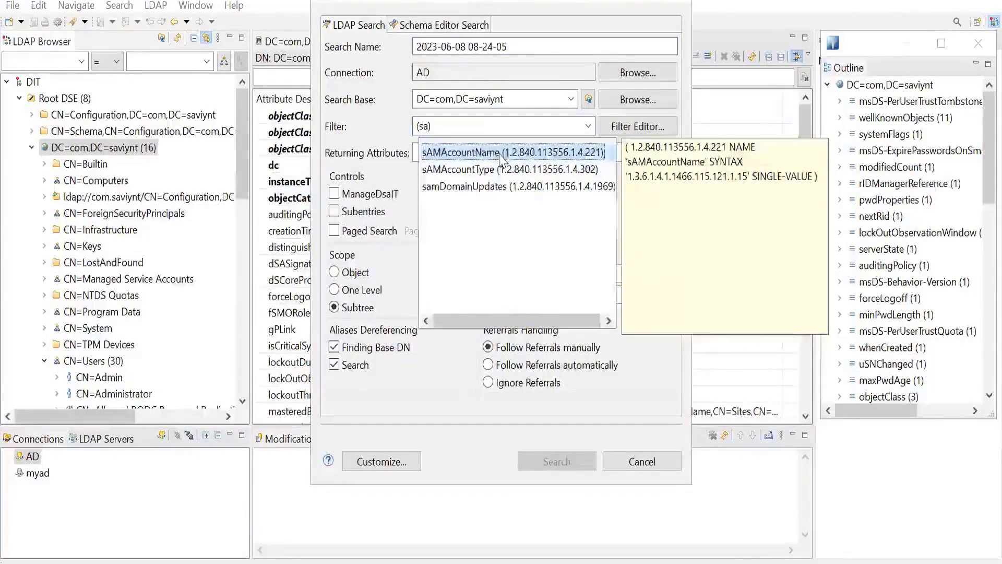
pyautogui.doubleClick(501, 152)
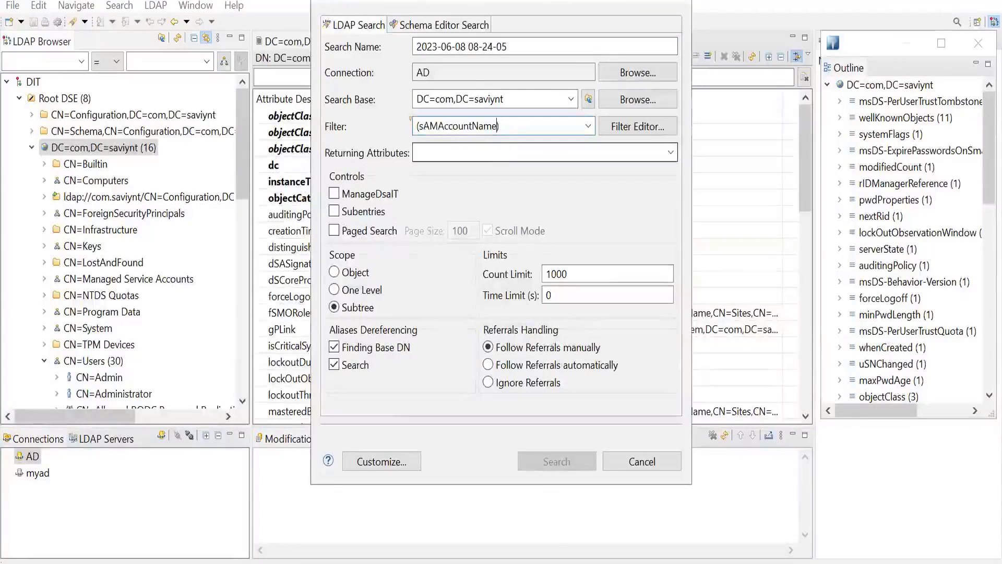
pyautogui.write('=')
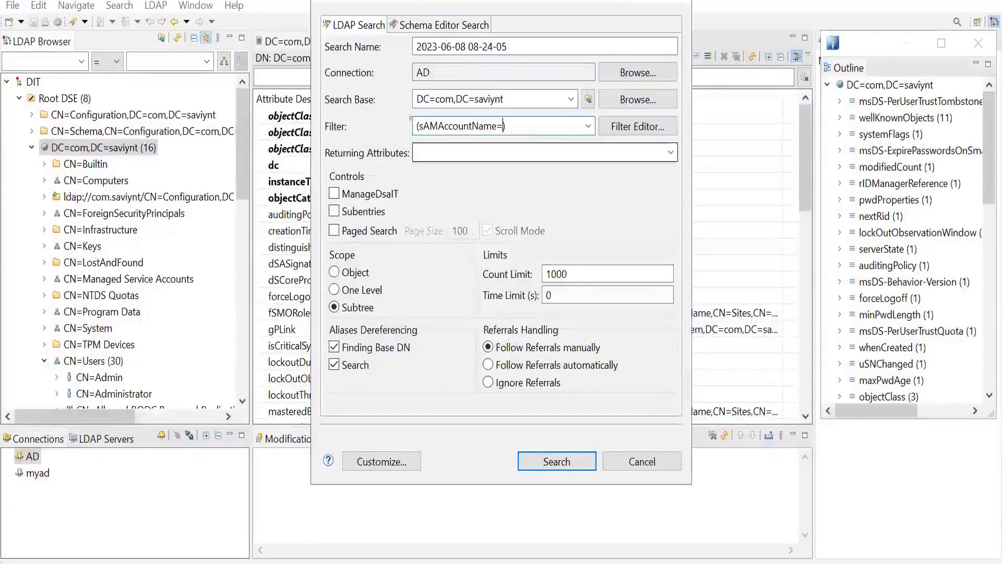
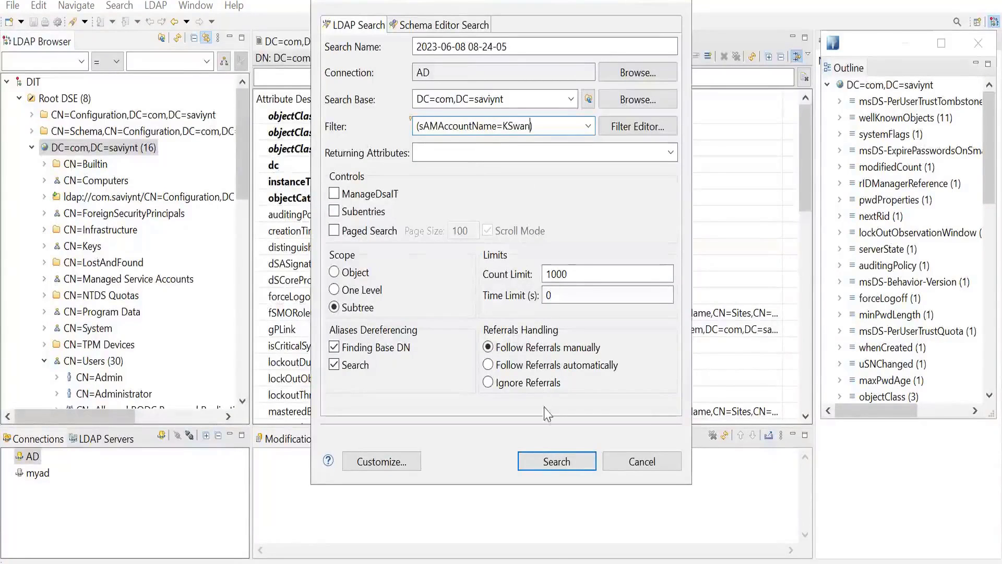
pyautogui.click(556, 461)
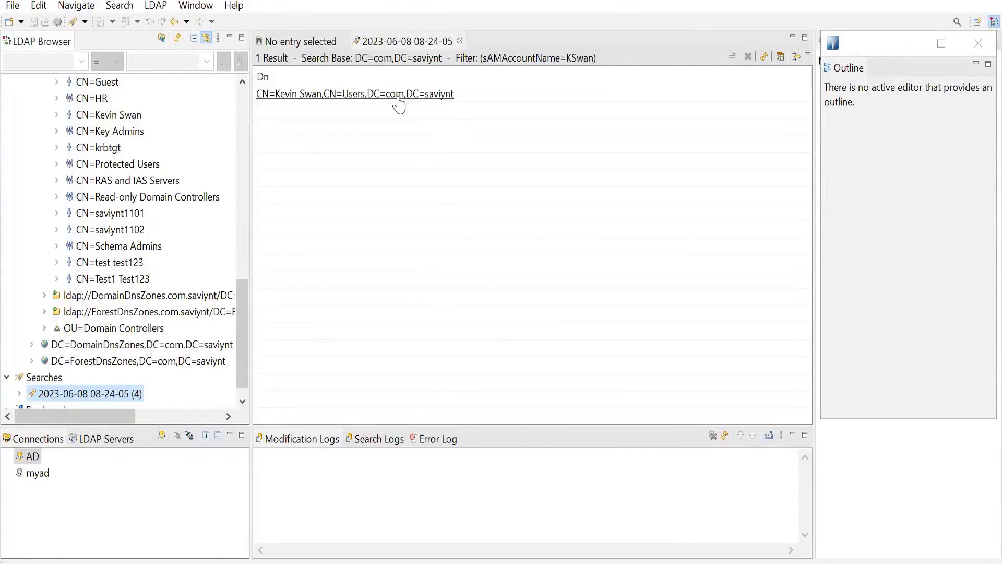
# Open the user entry found by the search, enlarge its attribute view, and examine attributes from objectClass to whenCreated.
pyautogui.click(342, 95)
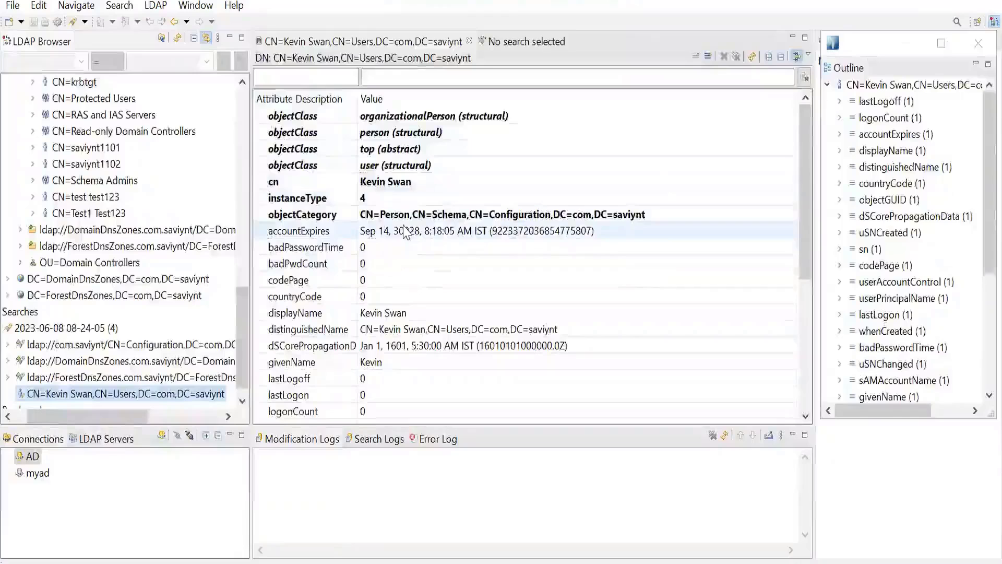
pyautogui.scroll(-3, 406, 231)
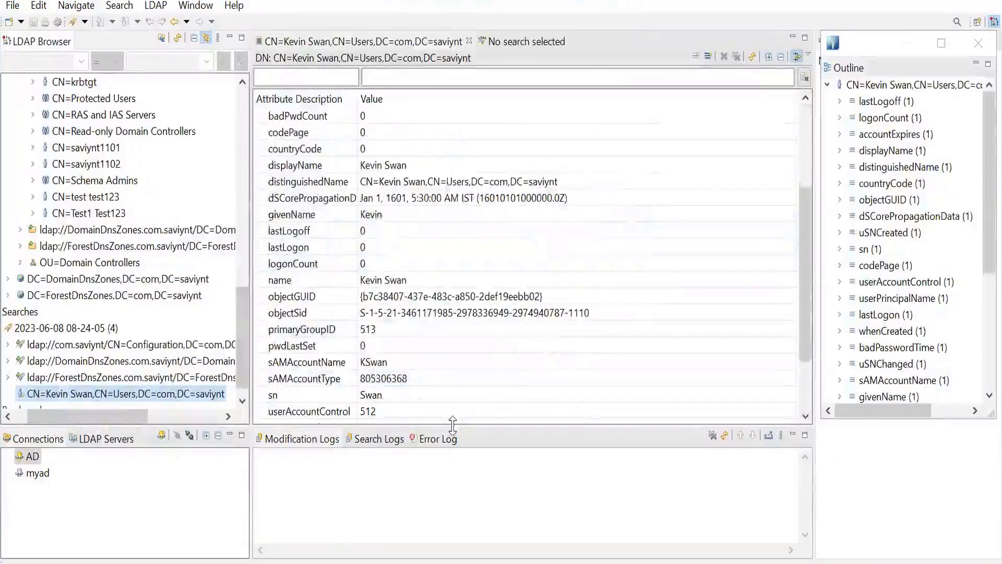
pyautogui.moveTo(452, 424); pyautogui.dragTo(452, 509)
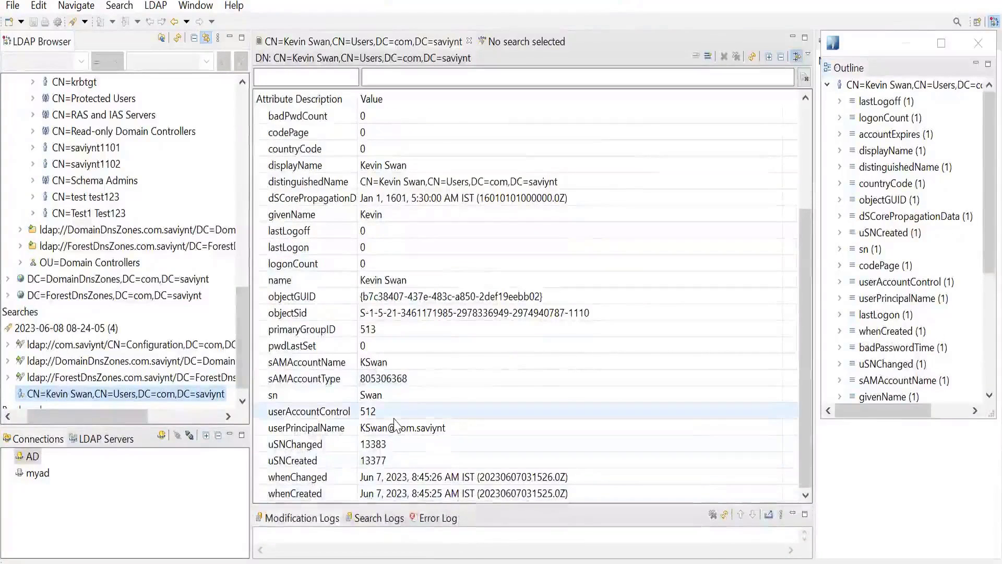
pyautogui.scroll(3, 396, 424)
pyautogui.scroll(-2, 398, 415)
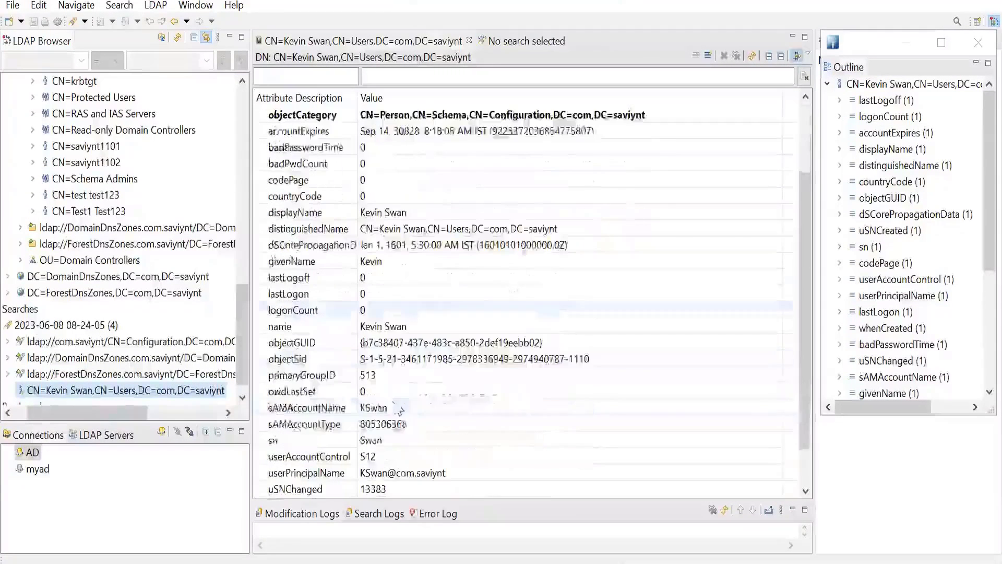